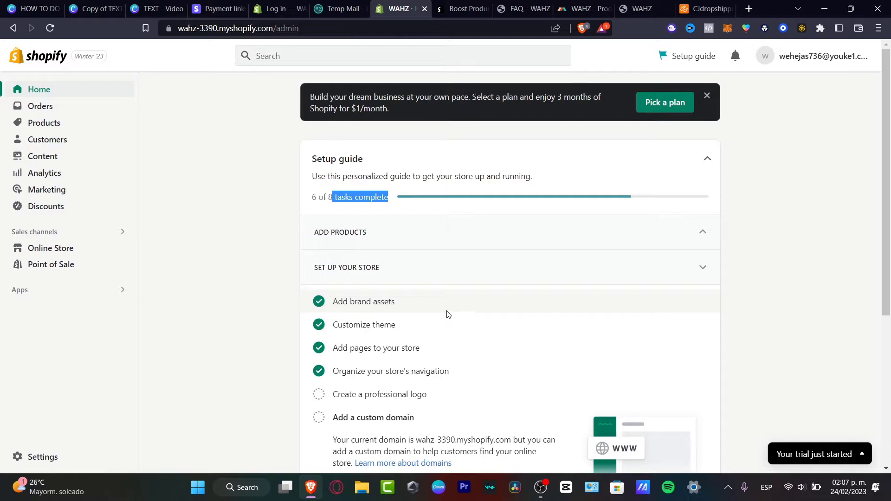
Select the Setup guide heading and progress count, then collapse and re-expand the guide.
{"action": "left_click", "coordinate": [763, 223]}
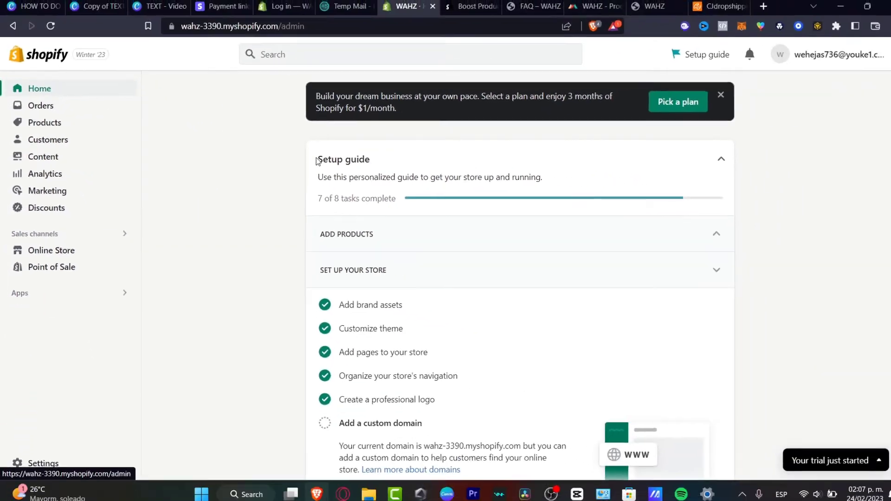
{"action": "left_click_drag", "start_coordinate": [607, 186], "coordinate": [631, 187]}
{"action": "left_click_drag", "start_coordinate": [324, 161], "coordinate": [372, 166]}
{"action": "left_click_drag", "start_coordinate": [315, 197], "coordinate": [389, 199]}
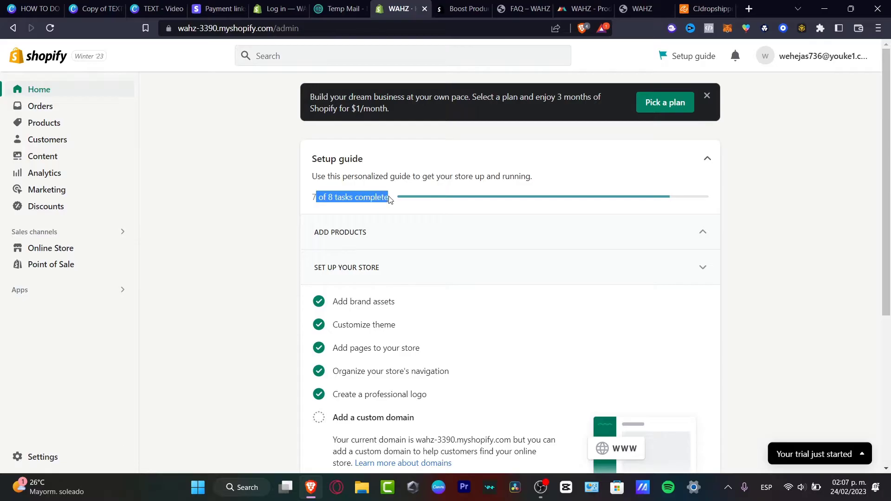
{"action": "left_click", "coordinate": [707, 160]}
{"action": "left_click", "coordinate": [708, 163]}
Toggle the Add products and Set up your store sections, then expand Add brand assets.
{"action": "left_click", "coordinate": [390, 246]}
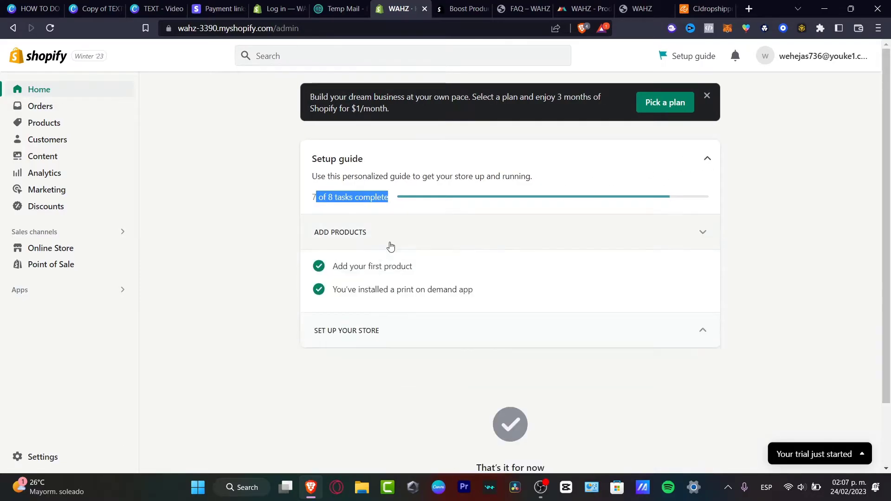
{"action": "left_click", "coordinate": [390, 245]}
{"action": "left_click", "coordinate": [391, 265]}
{"action": "left_click", "coordinate": [400, 325]}
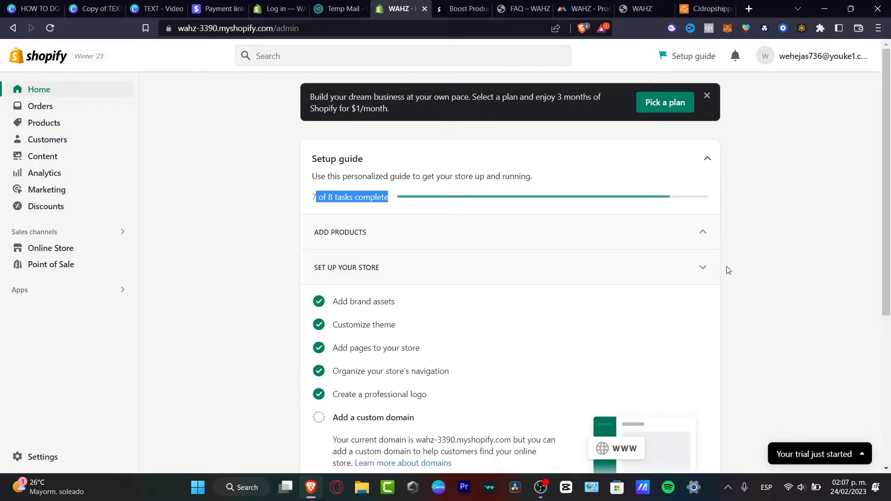
{"action": "scroll", "coordinate": [728, 270], "scroll_direction": "down", "scroll_amount": 4}
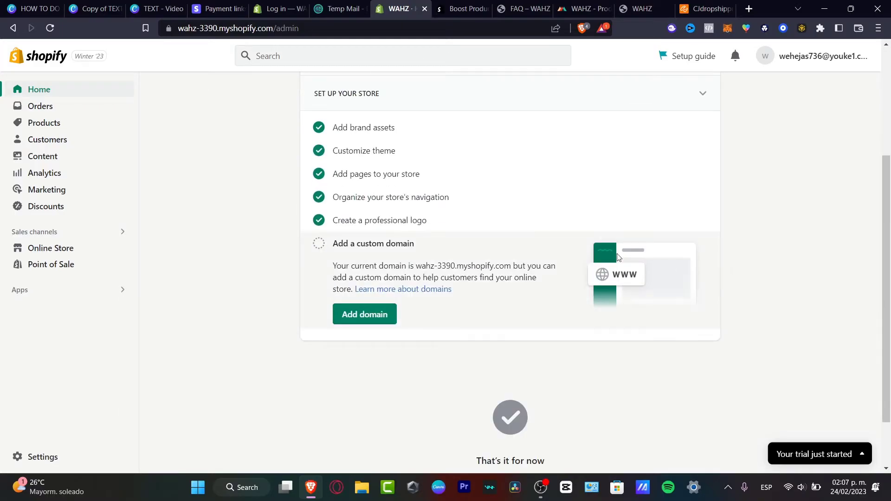
{"action": "left_click", "coordinate": [383, 132]}
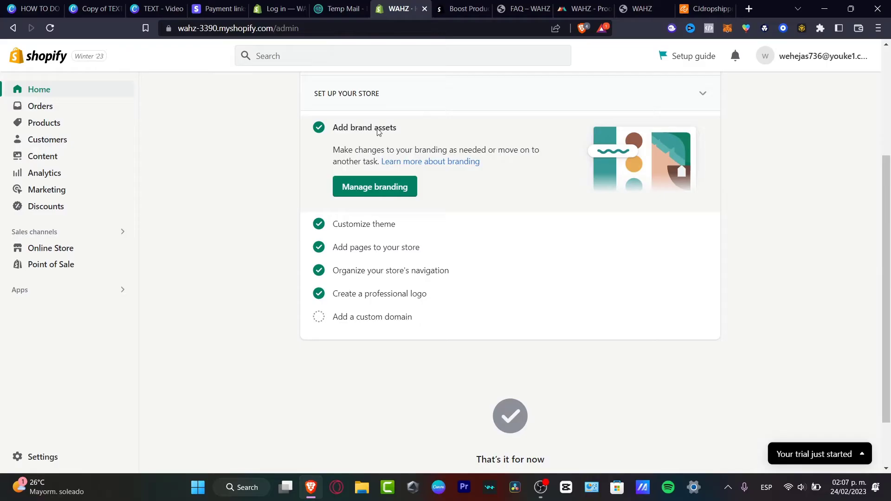
Review the brand settings' saved logos, slogan and short description.
{"action": "left_click", "coordinate": [355, 188]}
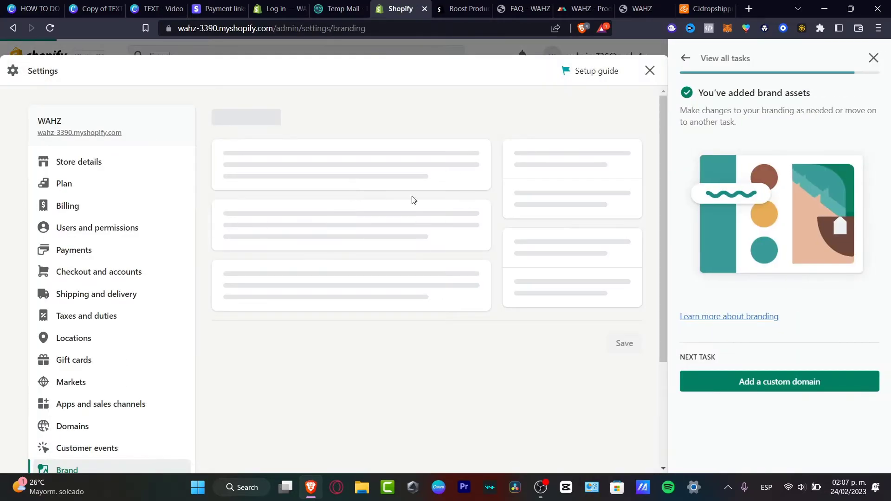
{"action": "scroll", "coordinate": [398, 291], "scroll_direction": "down", "scroll_amount": 15}
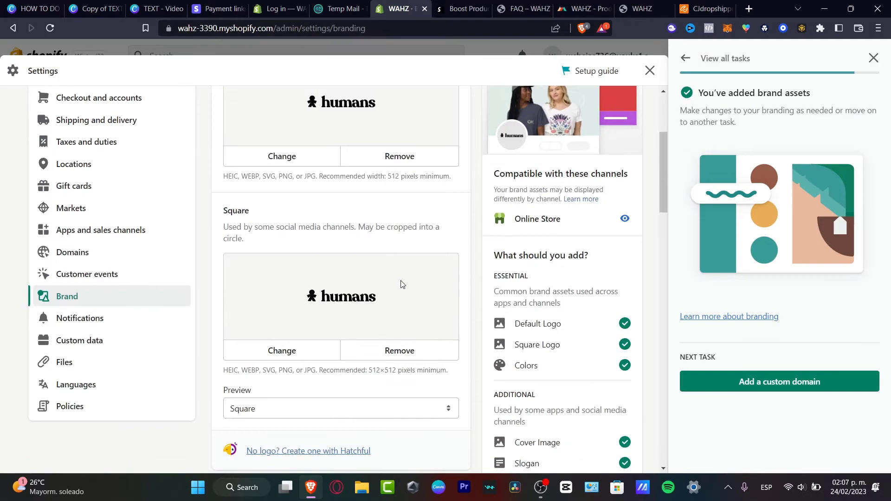
{"action": "scroll", "coordinate": [408, 282], "scroll_direction": "down", "scroll_amount": 5}
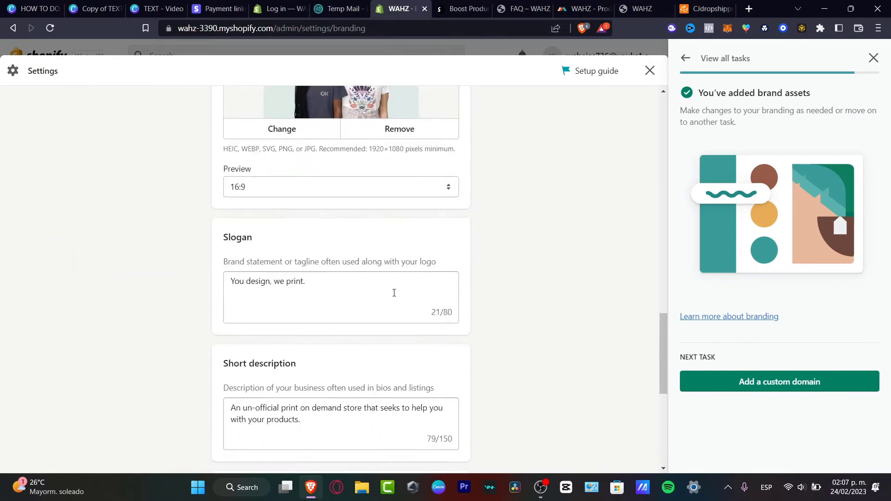
{"action": "scroll", "coordinate": [445, 368], "scroll_direction": "down", "scroll_amount": 4}
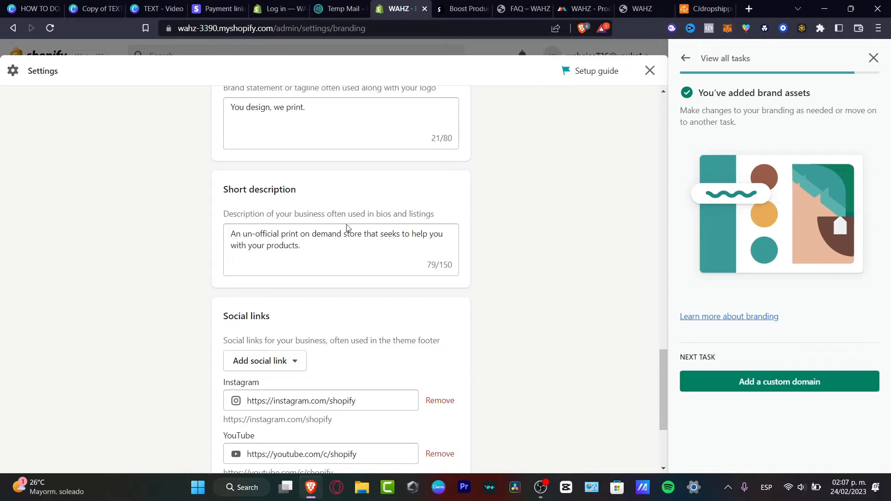
Close Settings and the setup panel, then switch to the WAHZ storefront tab.
{"action": "left_click", "coordinate": [650, 70]}
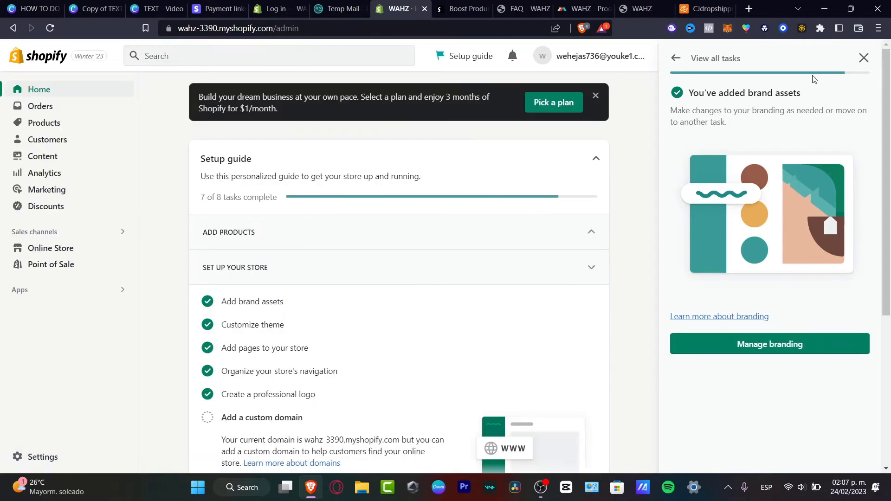
{"action": "left_click", "coordinate": [863, 58]}
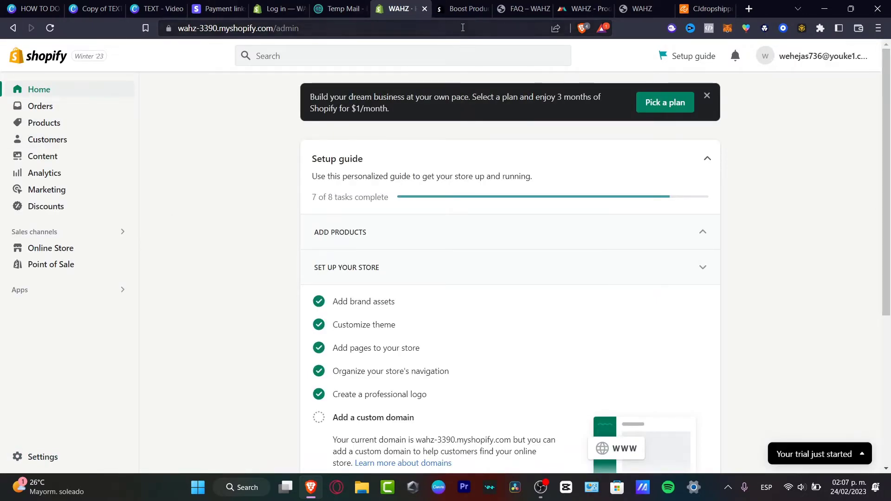
{"action": "left_click", "coordinate": [514, 15]}
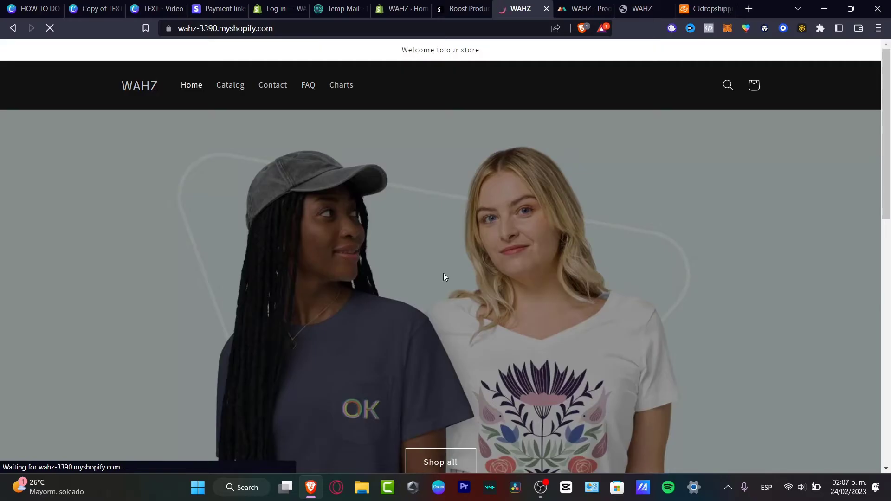
Browse the WAHZ home page and open the Women's cropped windbreaker from Featured products.
{"action": "scroll", "coordinate": [479, 296], "scroll_direction": "down", "scroll_amount": 10}
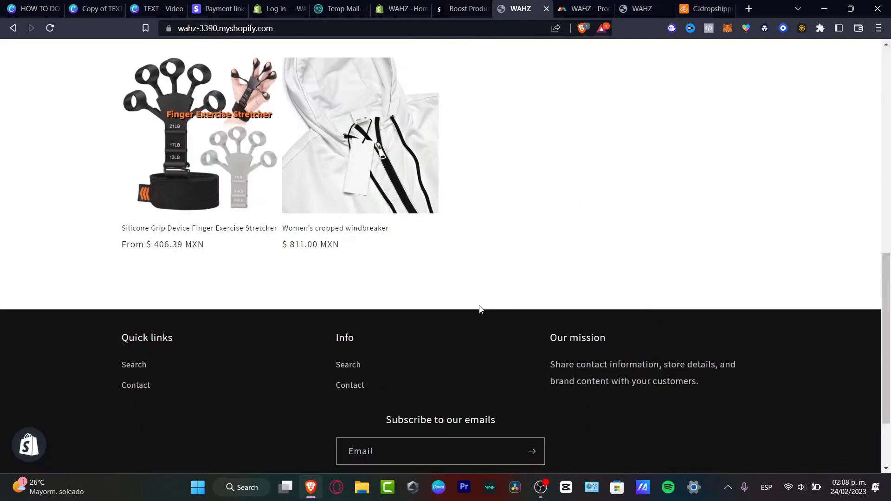
{"action": "scroll", "coordinate": [479, 309], "scroll_direction": "up", "scroll_amount": 8}
{"action": "scroll", "coordinate": [479, 308], "scroll_direction": "down", "scroll_amount": 4}
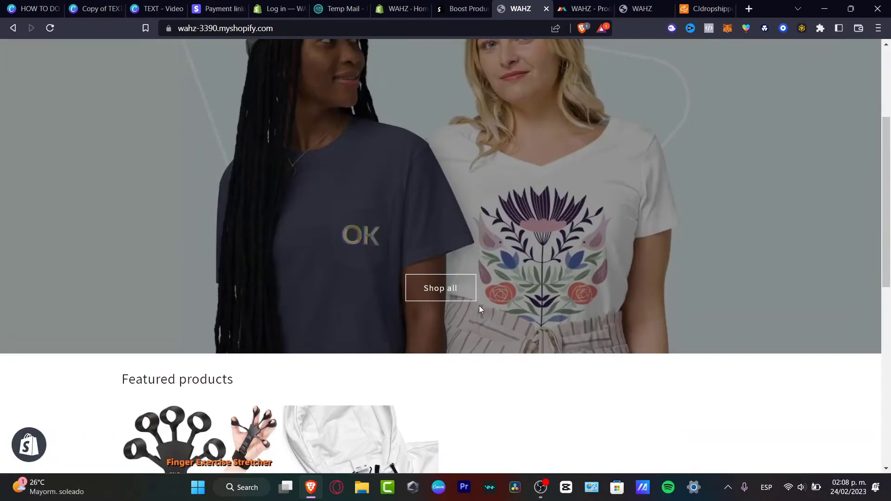
{"action": "scroll", "coordinate": [486, 296], "scroll_direction": "up", "scroll_amount": 5}
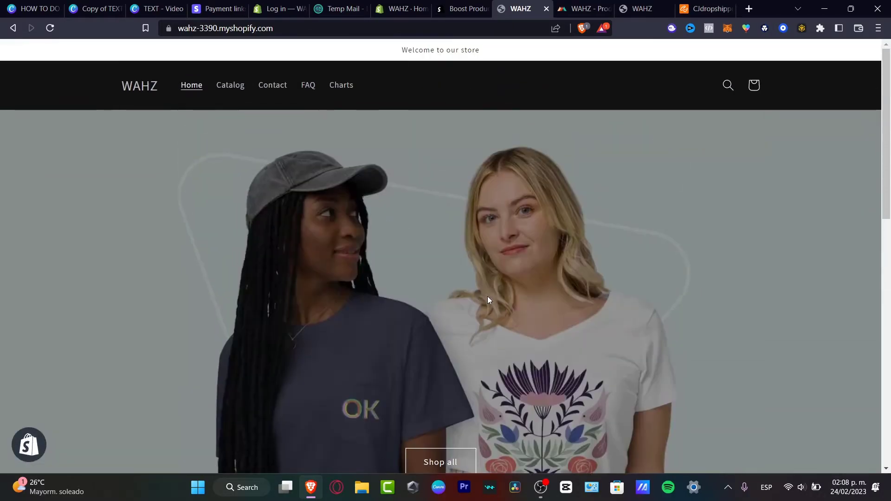
{"action": "scroll", "coordinate": [487, 299], "scroll_direction": "down", "scroll_amount": 6}
{"action": "scroll", "coordinate": [489, 302], "scroll_direction": "up", "scroll_amount": 10}
{"action": "scroll", "coordinate": [508, 215], "scroll_direction": "down", "scroll_amount": 10}
{"action": "left_click", "coordinate": [332, 190]}
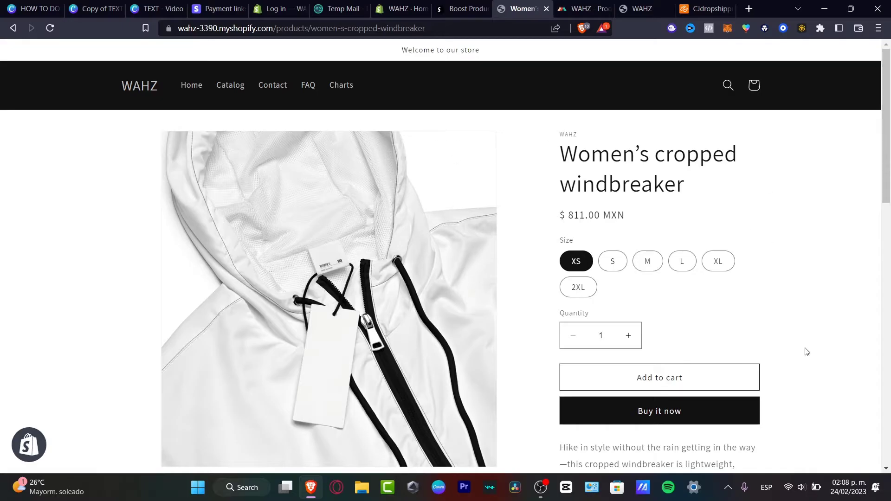
Read through the windbreaker page, selecting its title, $811.00 MXN price and description.
{"action": "scroll", "coordinate": [790, 358], "scroll_direction": "down", "scroll_amount": 3}
{"action": "scroll", "coordinate": [748, 343], "scroll_direction": "down", "scroll_amount": 6}
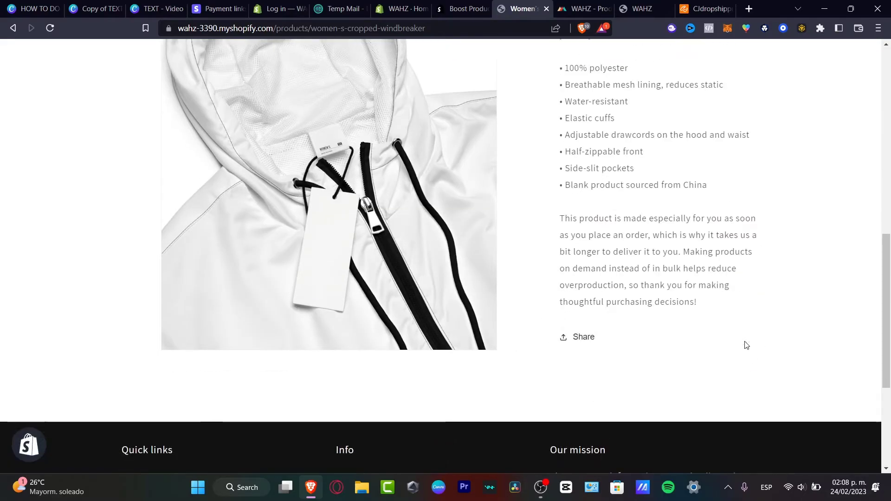
{"action": "scroll", "coordinate": [745, 343], "scroll_direction": "down", "scroll_amount": 4}
{"action": "scroll", "coordinate": [744, 342], "scroll_direction": "up", "scroll_amount": 14}
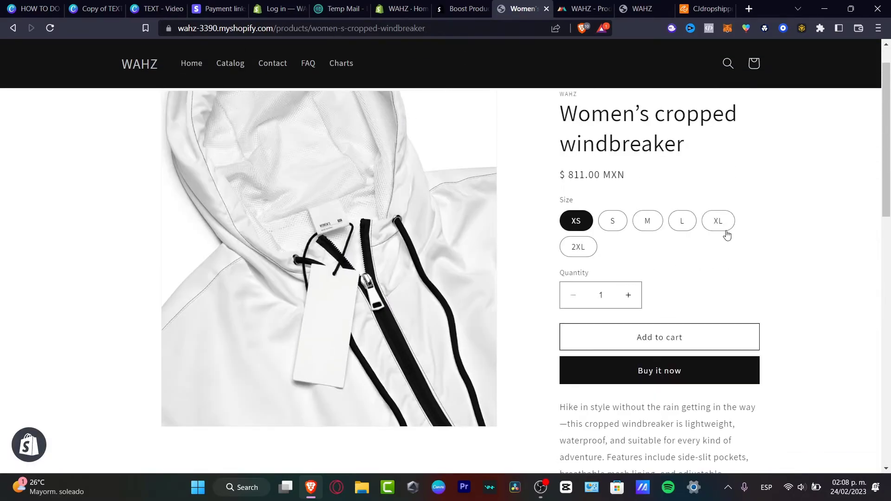
{"action": "scroll", "coordinate": [738, 250], "scroll_direction": "up", "scroll_amount": 1}
{"action": "triple_click", "coordinate": [657, 178]}
{"action": "left_click_drag", "start_coordinate": [624, 215], "coordinate": [574, 215]}
{"action": "scroll", "coordinate": [722, 320], "scroll_direction": "down", "scroll_amount": 4}
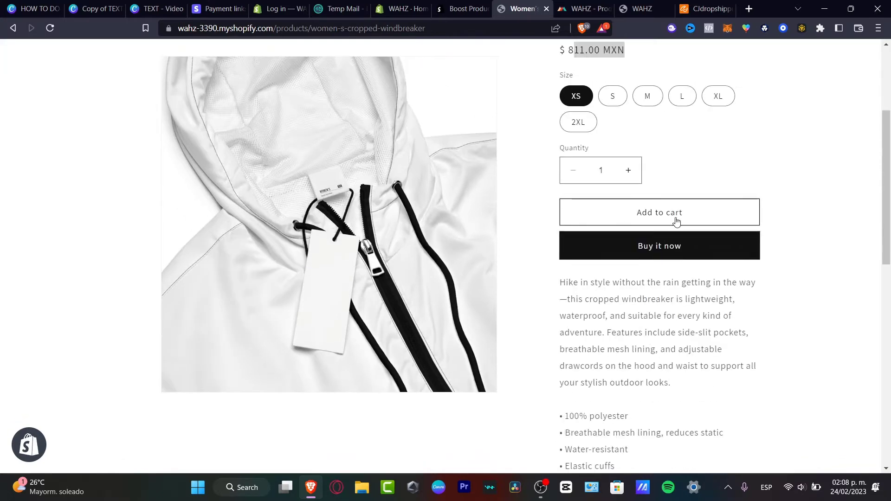
{"action": "triple_click", "coordinate": [704, 366]}
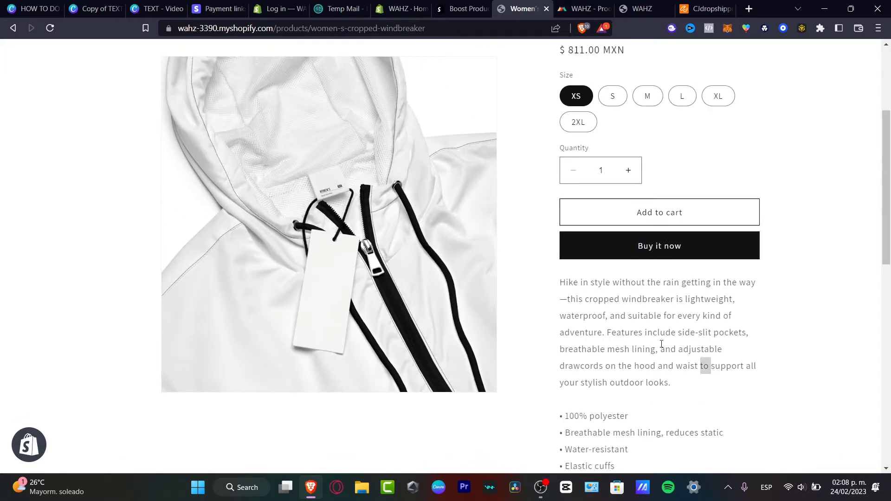
{"action": "scroll", "coordinate": [709, 308], "scroll_direction": "down", "scroll_amount": 8}
{"action": "scroll", "coordinate": [627, 351], "scroll_direction": "up", "scroll_amount": 12}
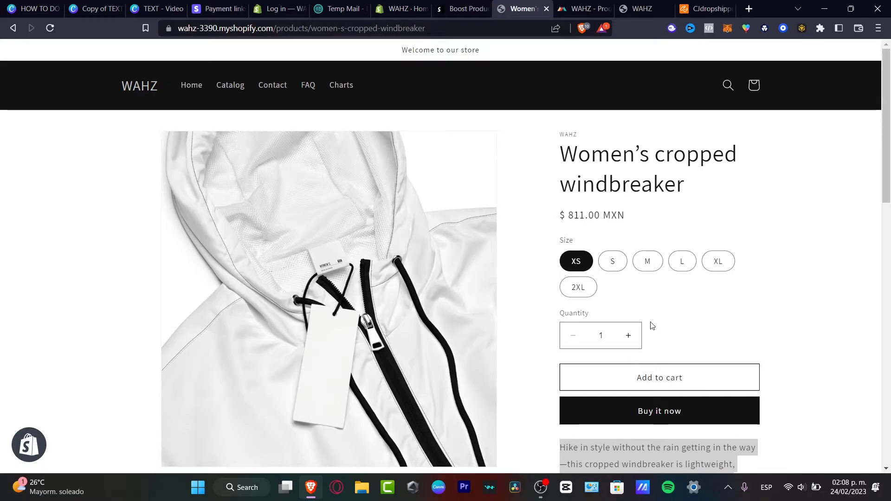
In the admin, open Products, retitle a product, and return to the Products list.
{"action": "left_click", "coordinate": [408, 9]}
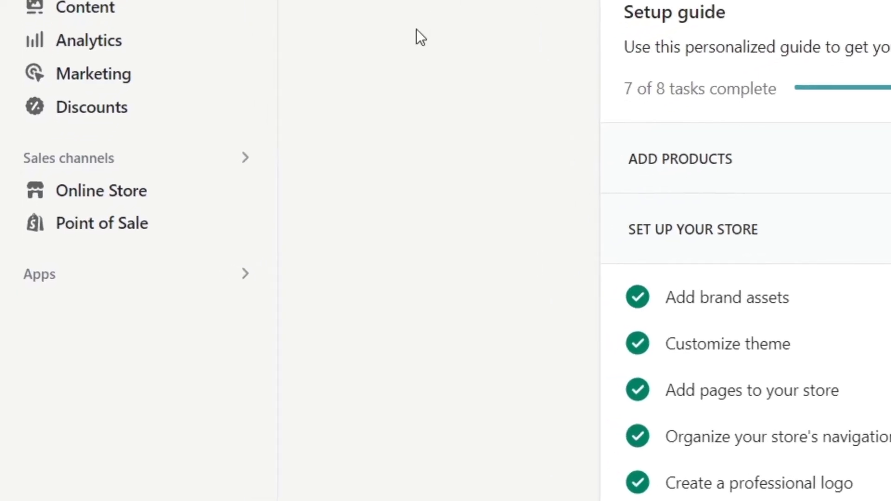
{"action": "left_click", "coordinate": [66, 203]}
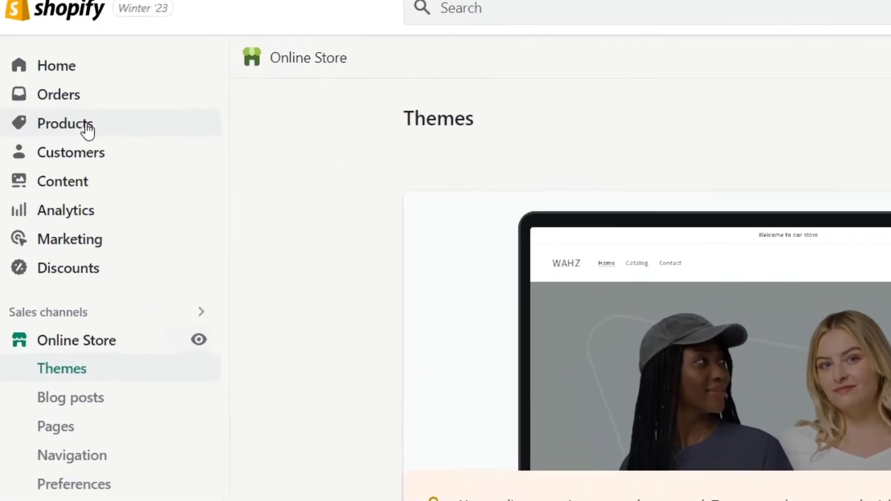
{"action": "left_click", "coordinate": [56, 123]}
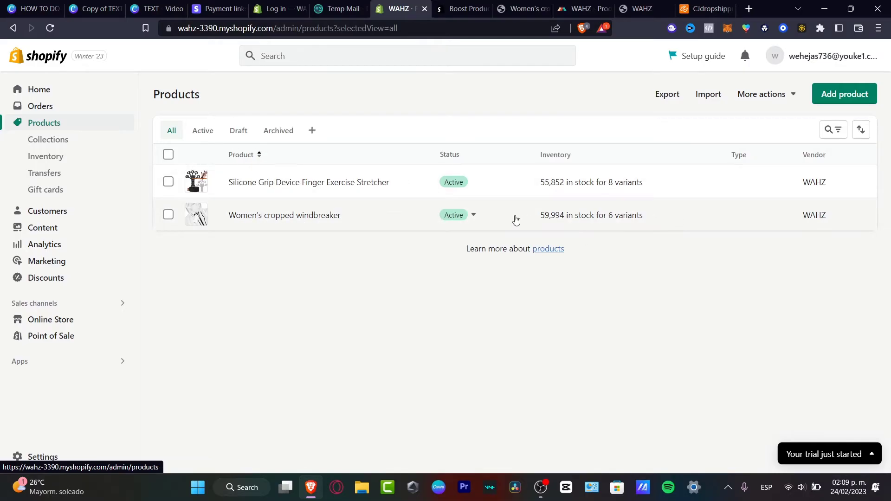
{"action": "left_click", "coordinate": [384, 216]}
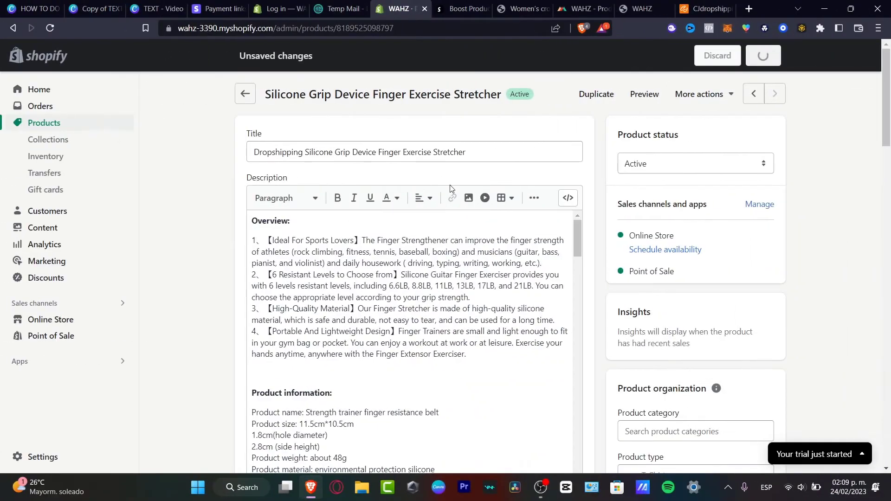
{"action": "left_click", "coordinate": [246, 94]}
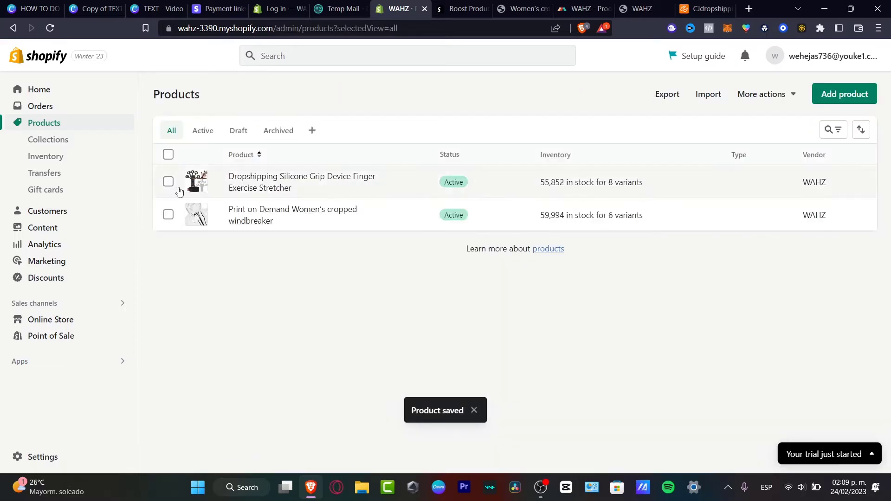
Create a new product titled 'Manual School Bag'.
{"action": "left_click", "coordinate": [862, 92]}
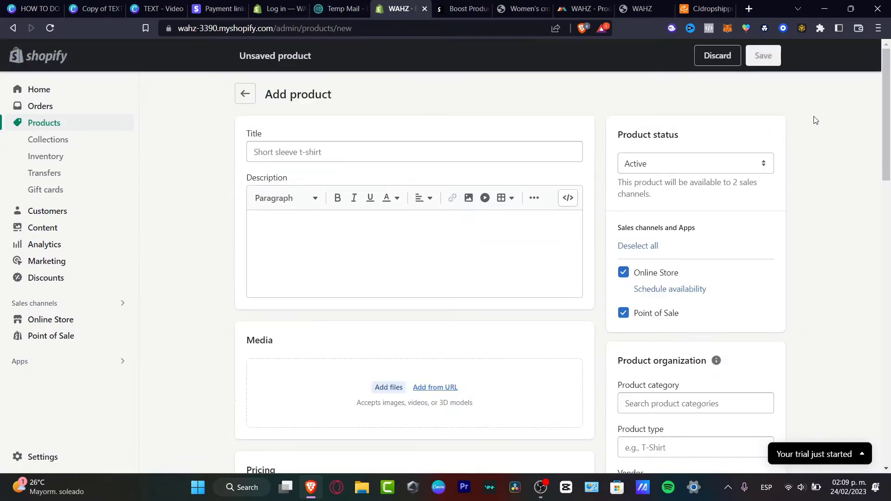
{"action": "left_click", "coordinate": [423, 150]}
{"action": "type", "text": "Manual School Bag"}
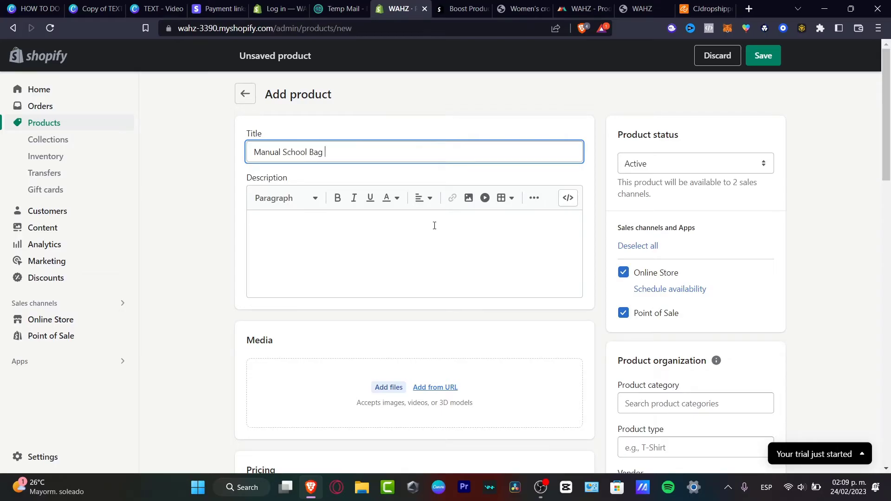
Give the product the description 'this is an example'.
{"action": "left_click", "coordinate": [435, 226]}
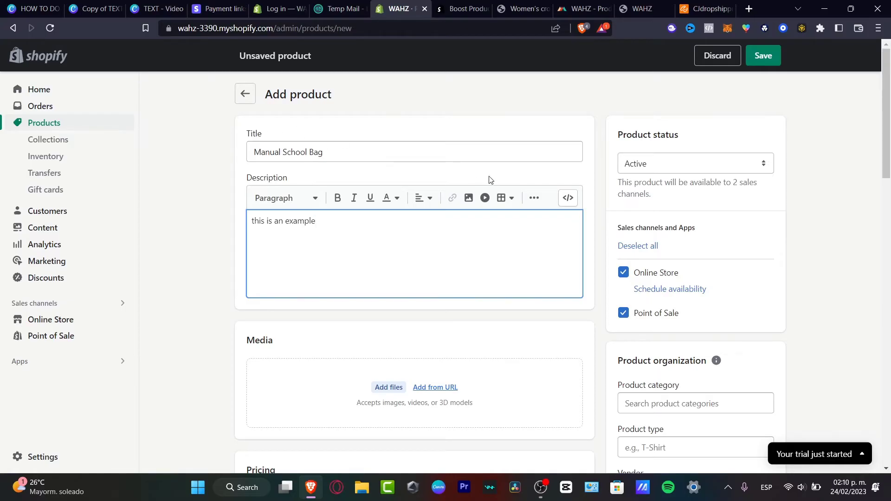
{"action": "left_click", "coordinate": [342, 156]}
{"action": "left_click", "coordinate": [358, 227]}
{"action": "scroll", "coordinate": [358, 228], "scroll_direction": "down", "scroll_amount": 3}
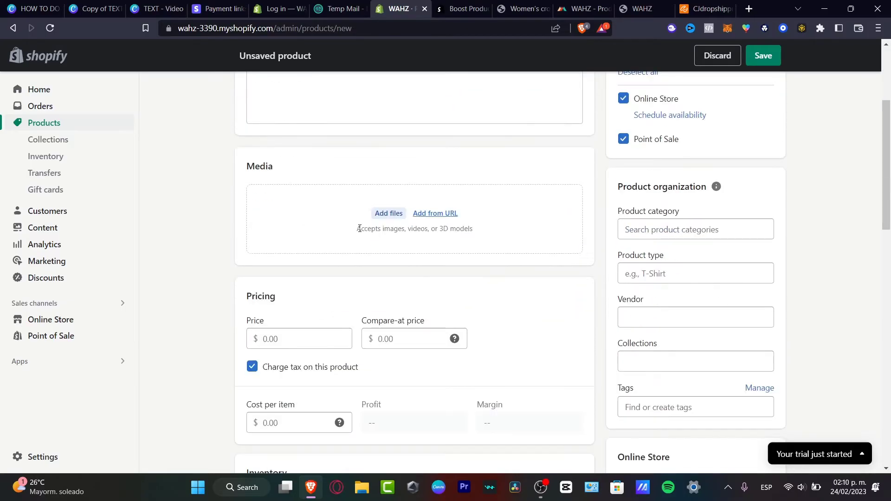
Upload the worn-backpack and practical-design backpack photos to the product media.
{"action": "left_click", "coordinate": [381, 215]}
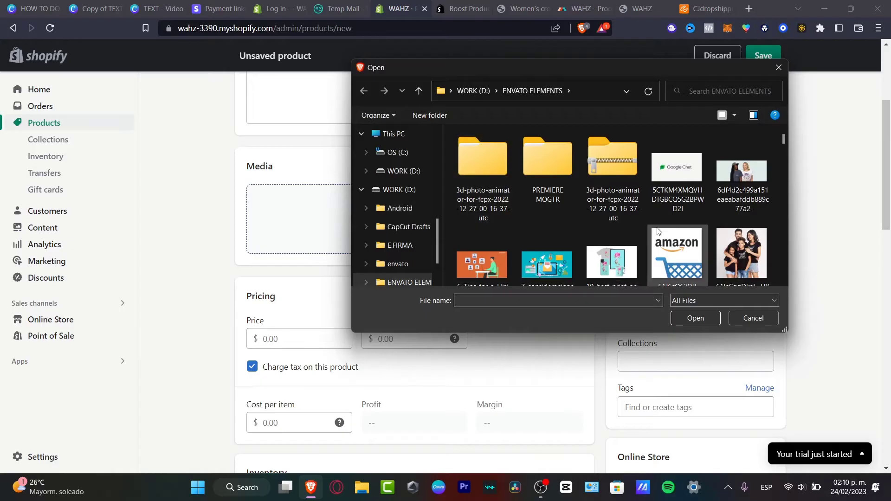
{"action": "scroll", "coordinate": [665, 231], "scroll_direction": "down", "scroll_amount": 3}
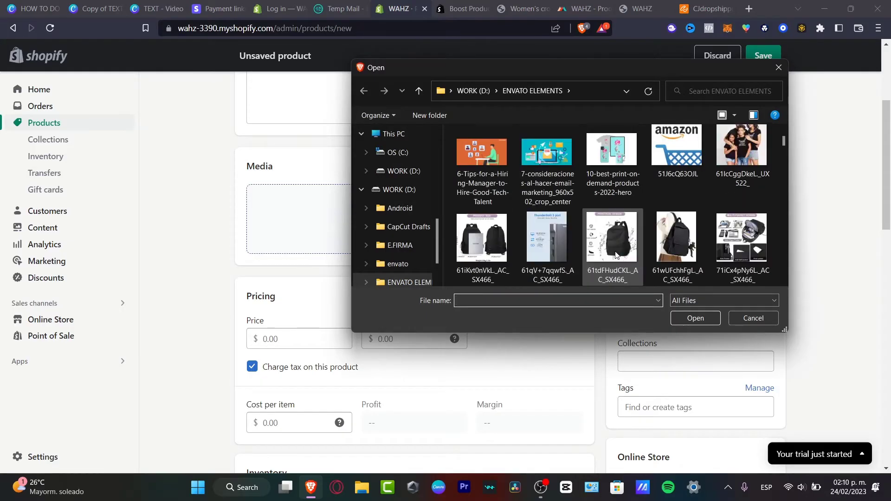
{"action": "left_click", "coordinate": [667, 251]}
{"action": "left_click", "coordinate": [678, 319]}
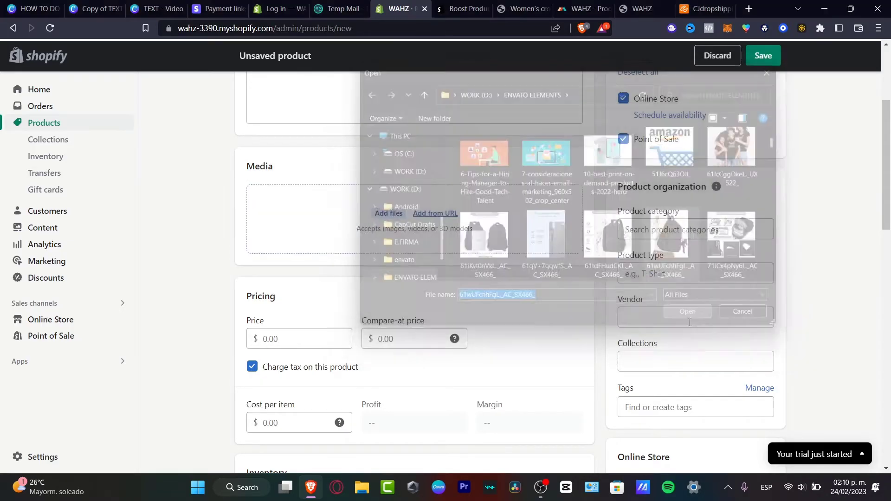
{"action": "left_click", "coordinate": [469, 224]}
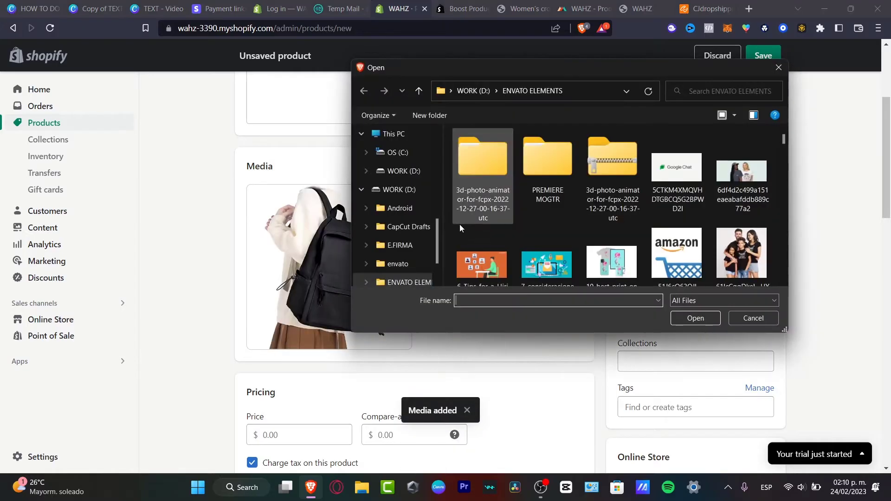
{"action": "scroll", "coordinate": [657, 253], "scroll_direction": "down", "scroll_amount": 2}
{"action": "scroll", "coordinate": [656, 253], "scroll_direction": "down", "scroll_amount": 2}
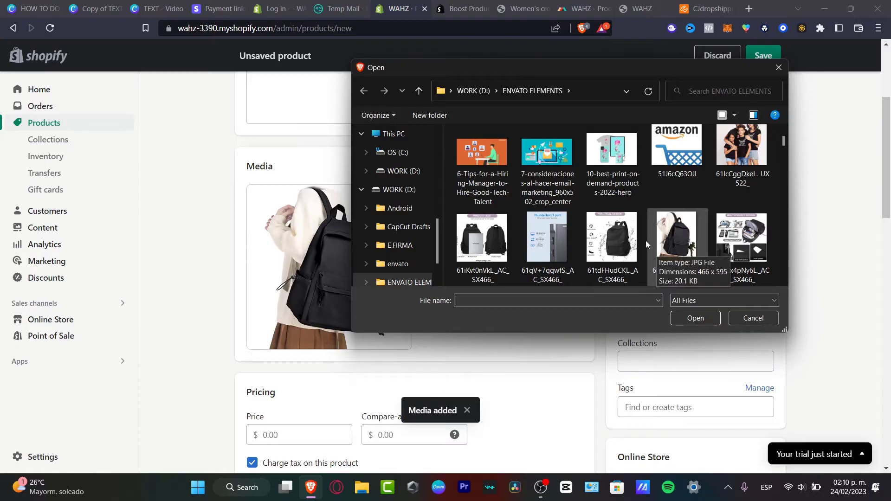
{"action": "left_click", "coordinate": [614, 238]}
{"action": "left_click", "coordinate": [696, 317]}
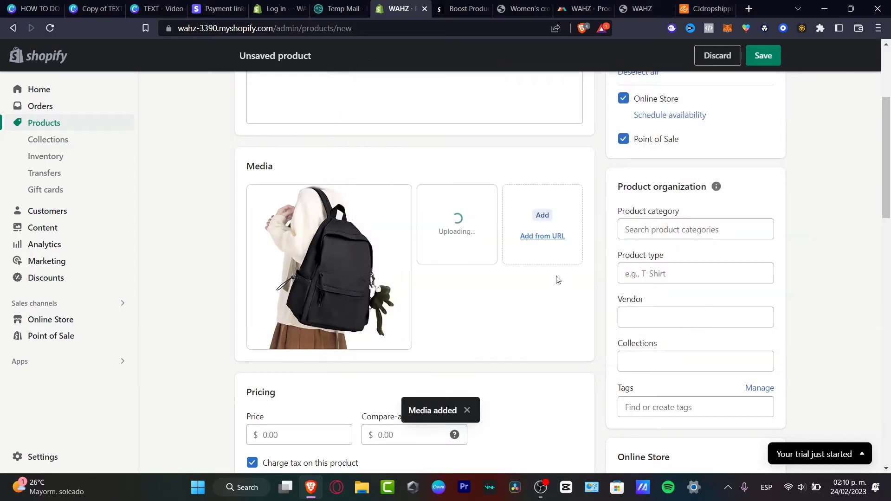
Upload the product-size and multi-pocket-design backpack images as well.
{"action": "left_click", "coordinate": [542, 222]}
{"action": "scroll", "coordinate": [664, 246], "scroll_direction": "down", "scroll_amount": 3}
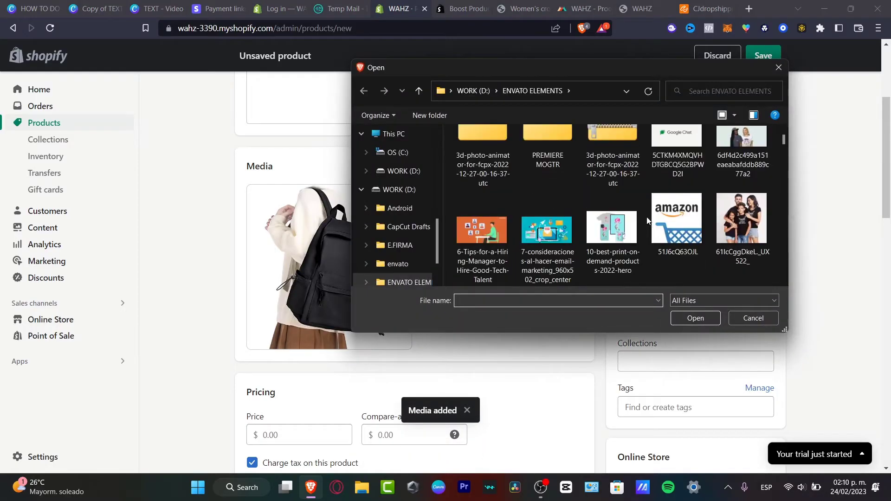
{"action": "left_click", "coordinate": [482, 238]}
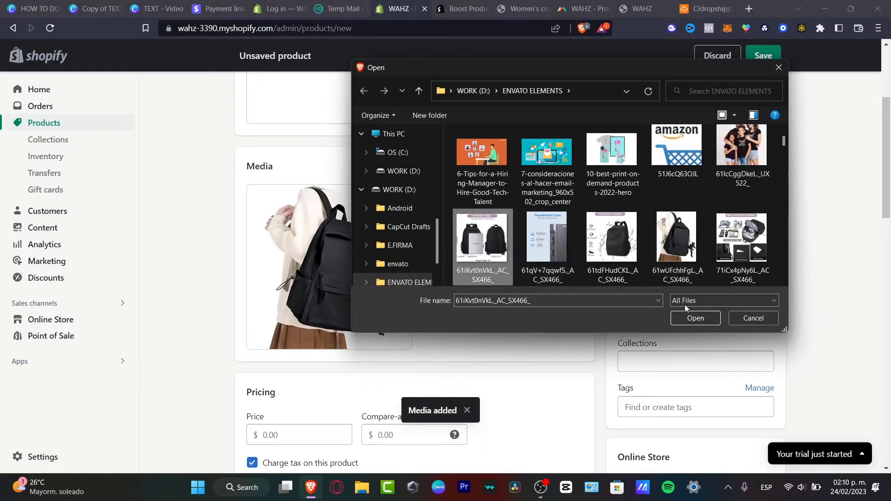
{"action": "left_click", "coordinate": [695, 318]}
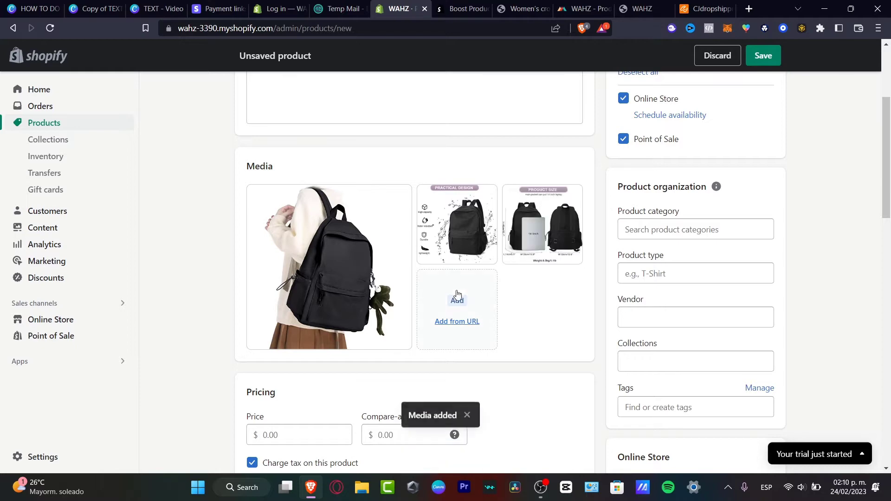
{"action": "left_click", "coordinate": [457, 300]}
{"action": "scroll", "coordinate": [708, 262], "scroll_direction": "down", "scroll_amount": 3}
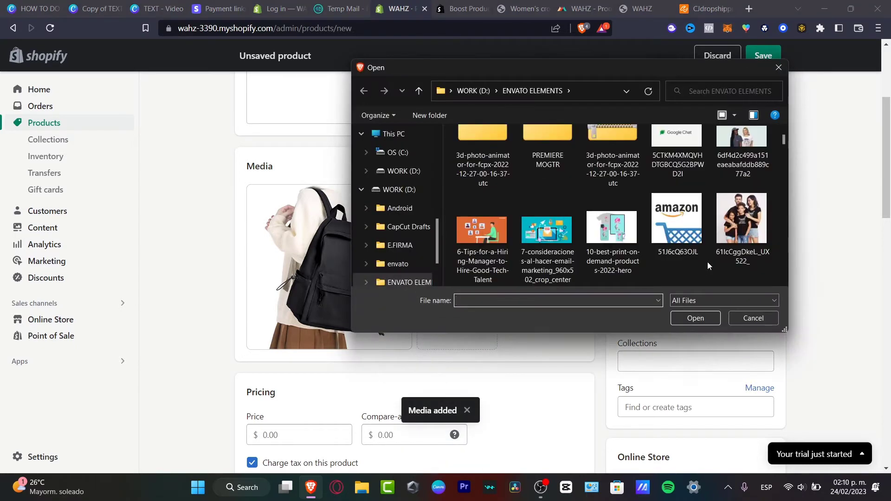
{"action": "left_click", "coordinate": [736, 244]}
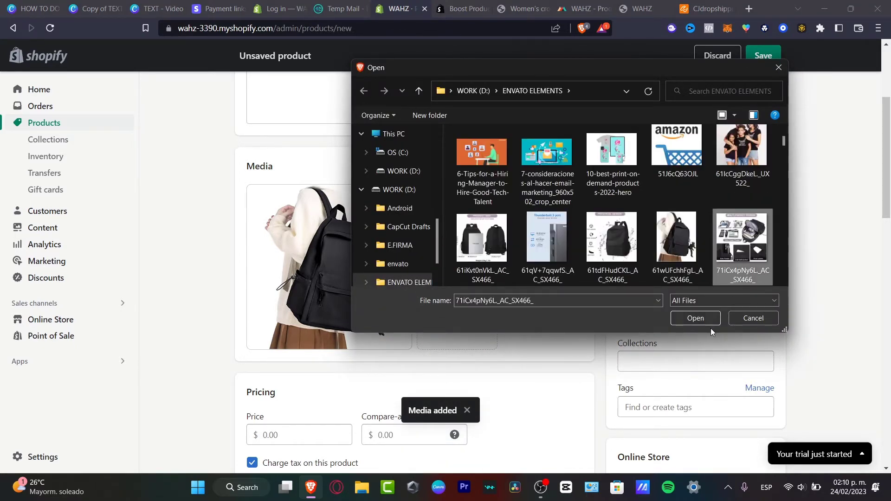
{"action": "left_click", "coordinate": [707, 321]}
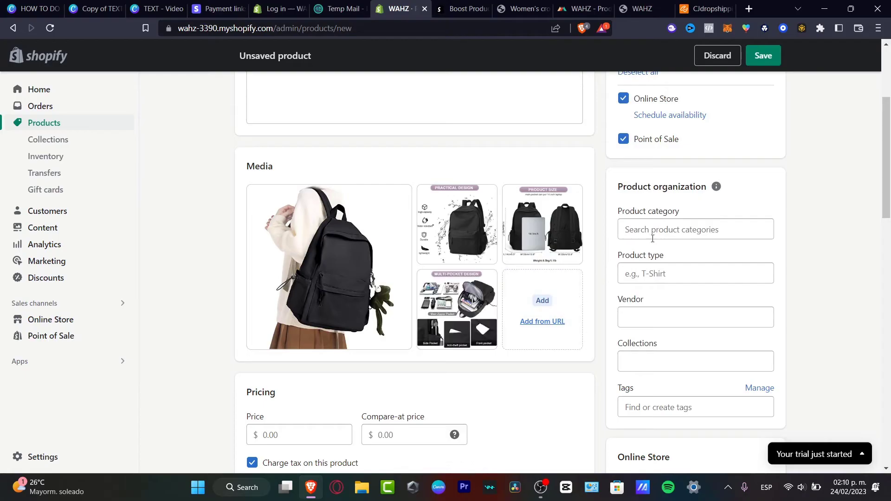
Search the product category for 'bag', then 'school bag'.
{"action": "left_click", "coordinate": [671, 234]}
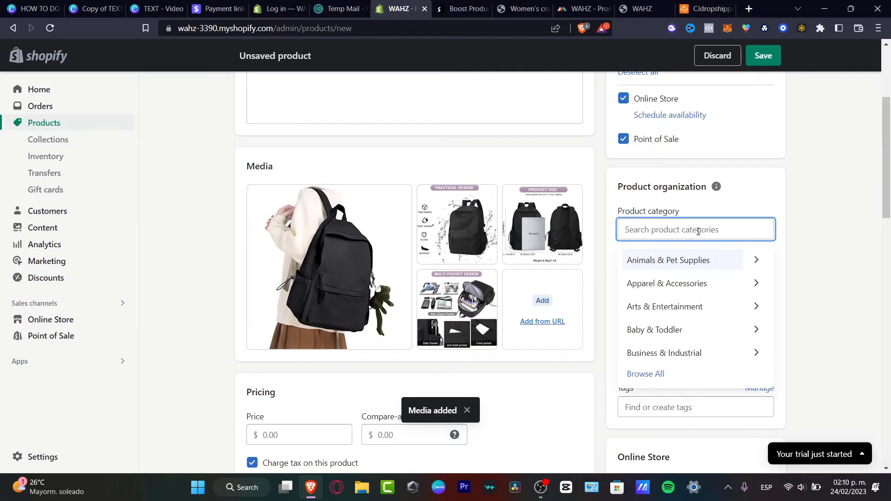
{"action": "type", "text": "bag"}
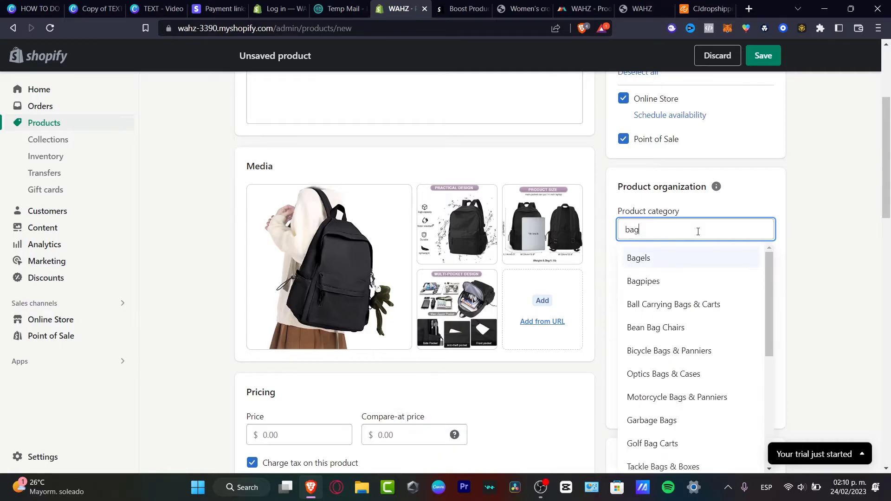
{"action": "double_click", "coordinate": [698, 232]}
{"action": "type", "text": "school"}
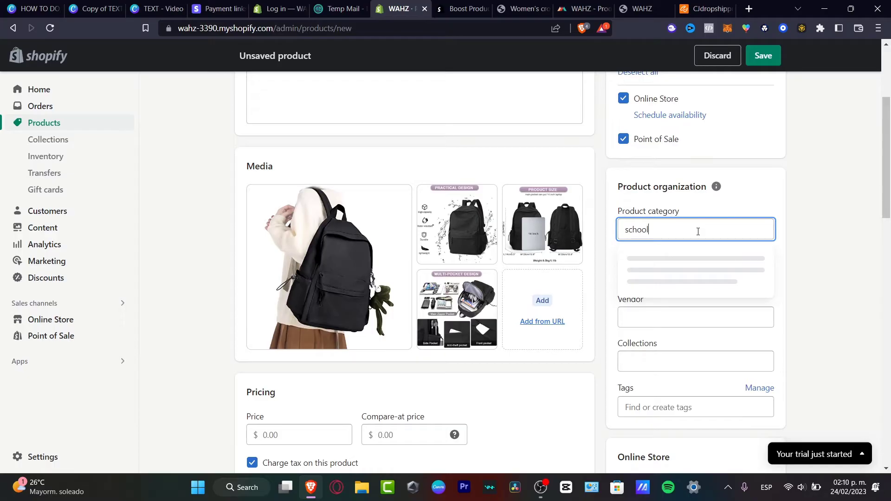
{"action": "type", "text": " bag"}
Add the product to the Home page collection.
{"action": "left_click", "coordinate": [696, 362]}
{"action": "scroll", "coordinate": [851, 244], "scroll_direction": "down", "scroll_amount": 4}
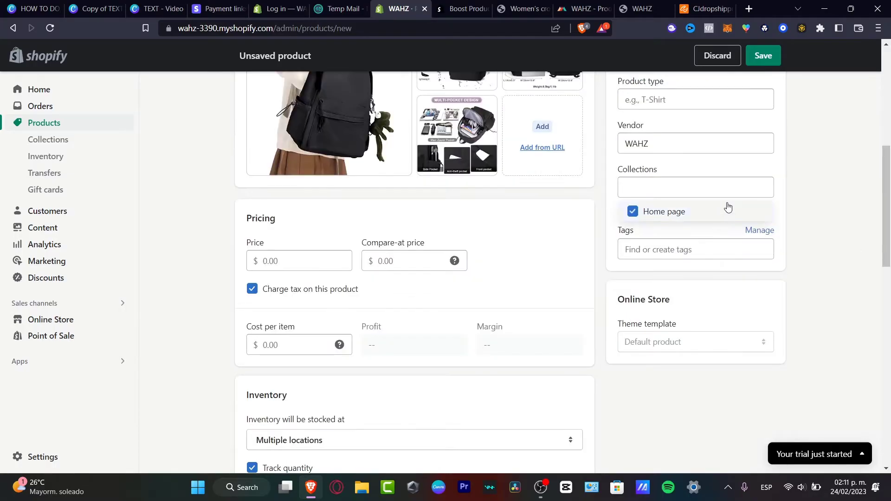
{"action": "left_click", "coordinate": [656, 188]}
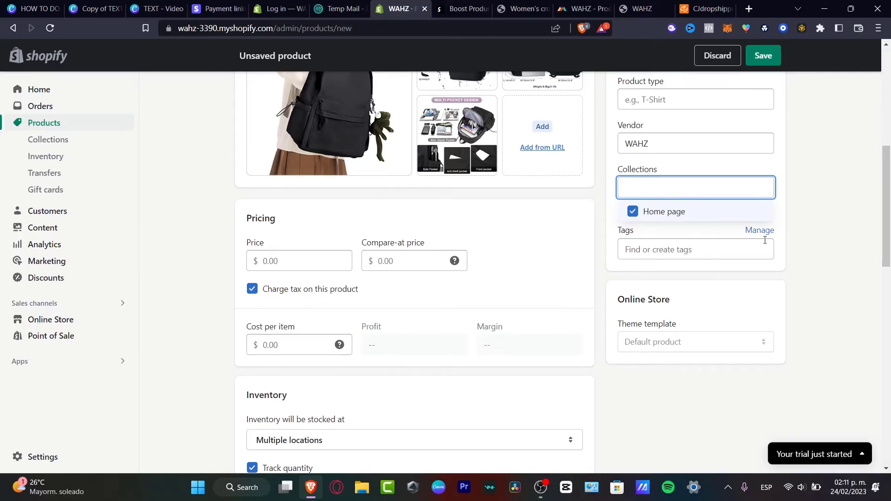
{"action": "left_click", "coordinate": [800, 211]}
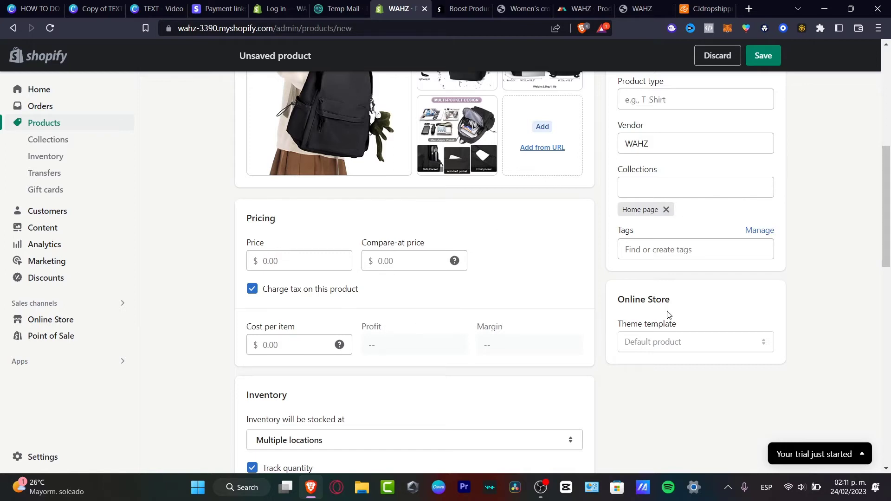
Set price 359, compare-at price 288 and cost per item 122.
{"action": "left_click", "coordinate": [304, 267]}
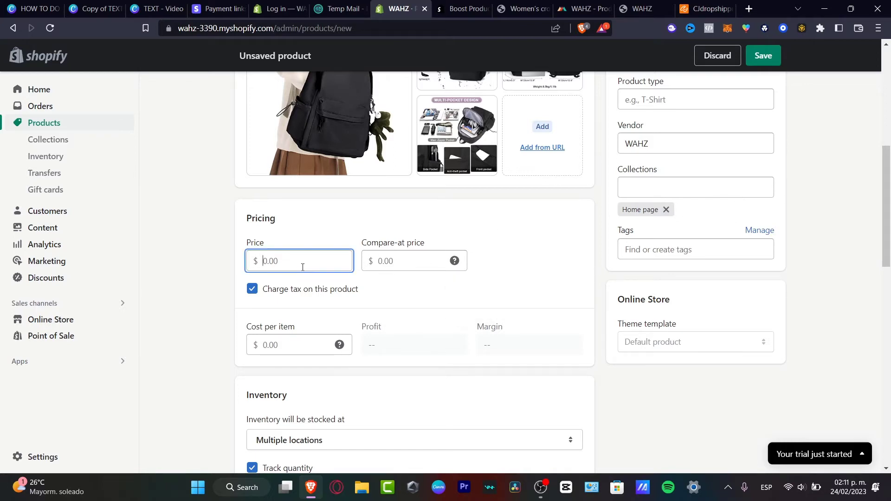
{"action": "type", "text": "359"}
{"action": "left_click", "coordinate": [391, 266]}
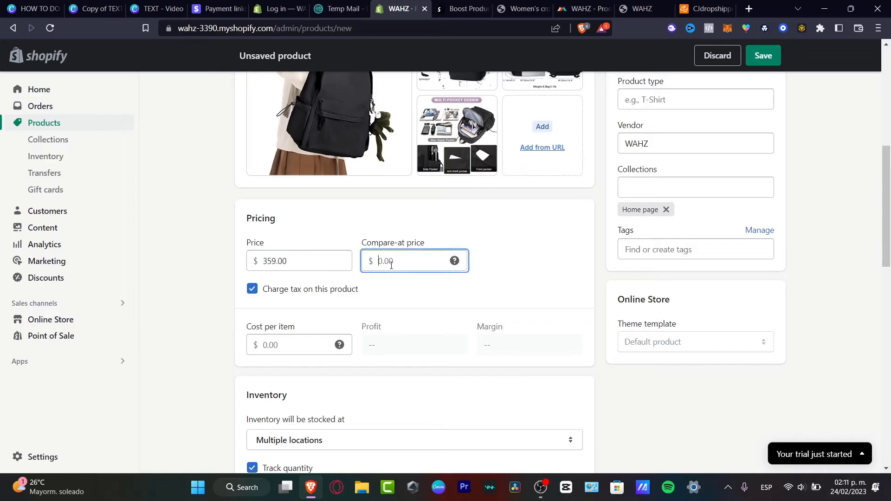
{"action": "type", "text": "288"}
{"action": "left_click", "coordinate": [308, 344]}
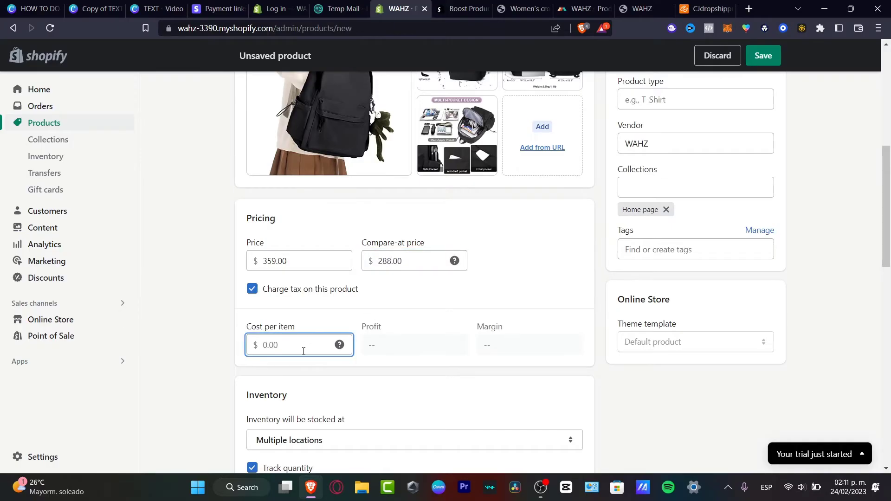
{"action": "type", "text": "122"}
{"action": "left_click", "coordinate": [408, 312]}
{"action": "scroll", "coordinate": [416, 312], "scroll_direction": "down", "scroll_amount": 3}
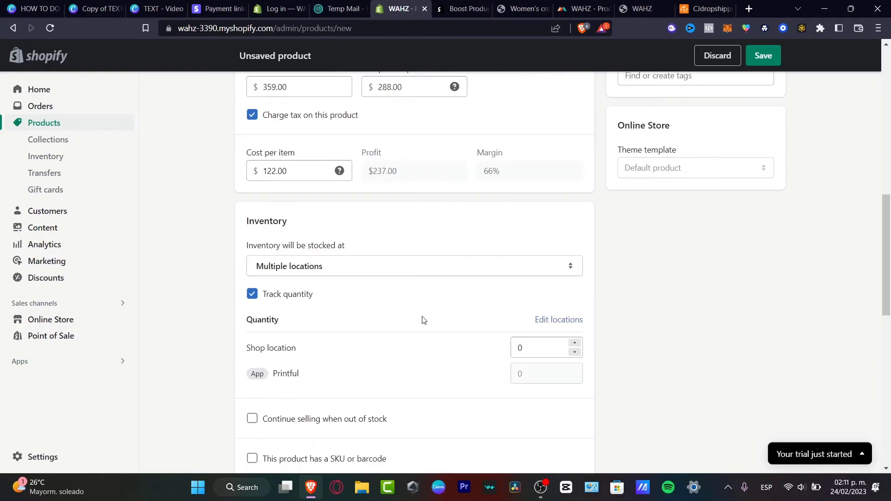
{"action": "scroll", "coordinate": [423, 320], "scroll_direction": "down", "scroll_amount": 8}
Save the Manual School Bag product, then start a new collection from Collections.
{"action": "scroll", "coordinate": [789, 232], "scroll_direction": "up", "scroll_amount": 20}
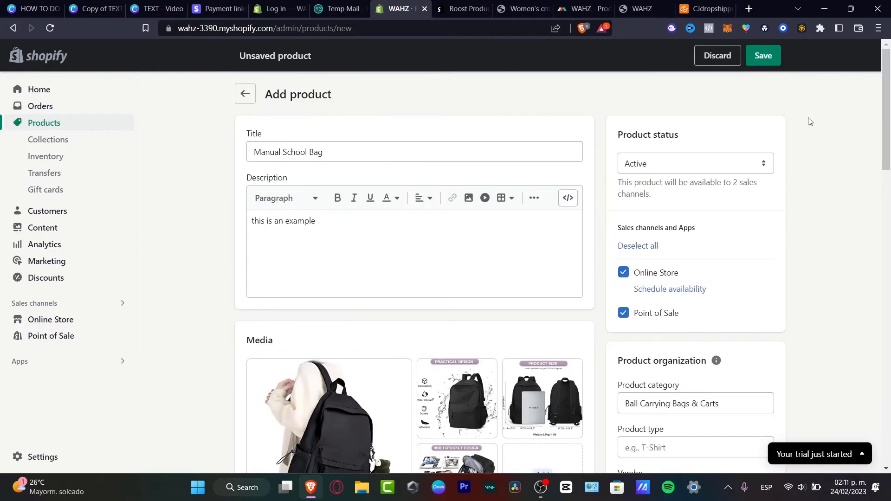
{"action": "left_click", "coordinate": [763, 55]}
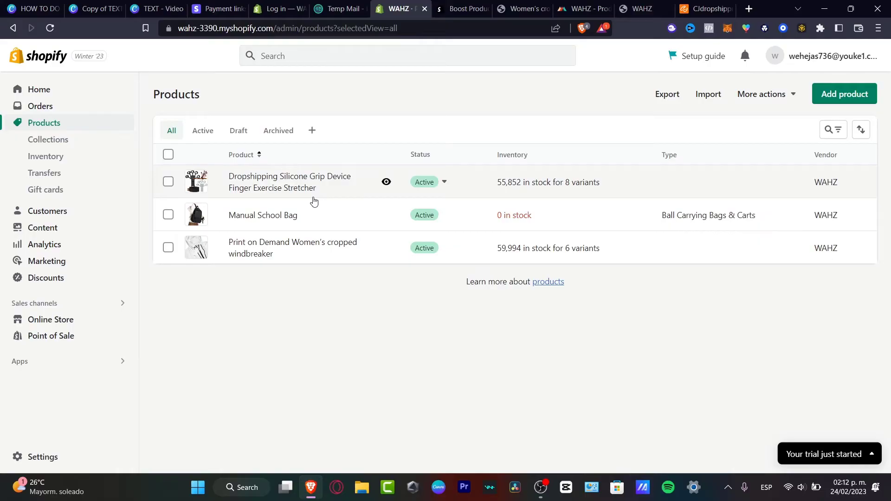
{"action": "left_click", "coordinate": [66, 141]}
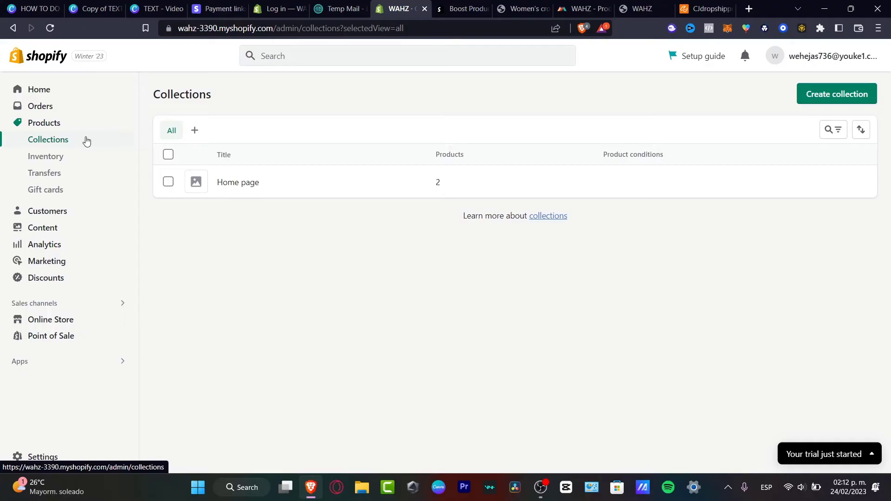
{"action": "left_click", "coordinate": [857, 94]}
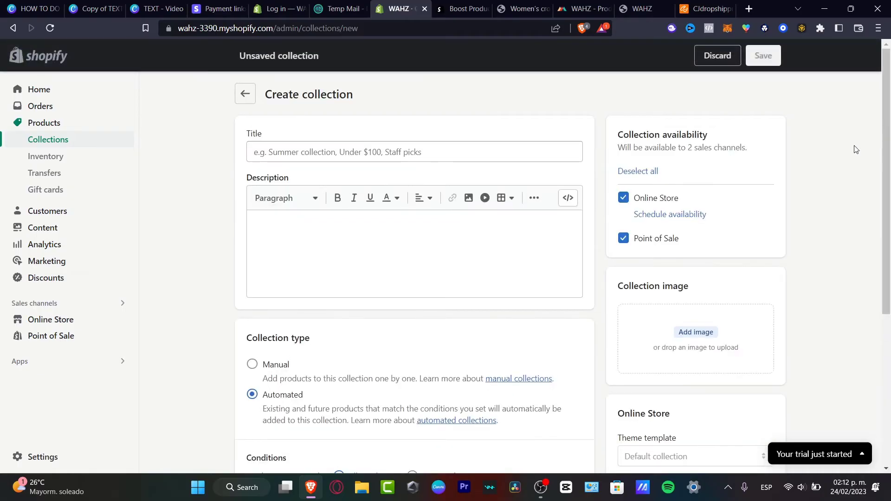
Title the collection 'Featured Product', describe it, and upload the two-women photo as its image.
{"action": "left_click", "coordinate": [359, 154]}
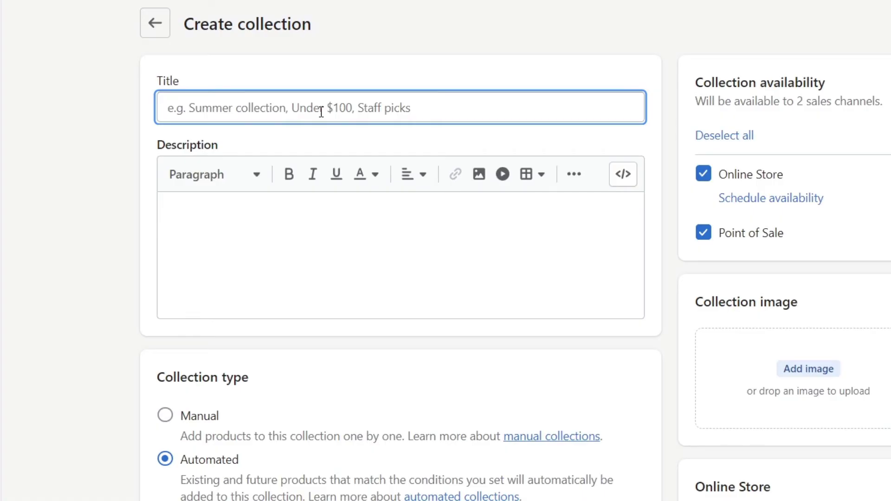
{"action": "type", "text": "Bags"}
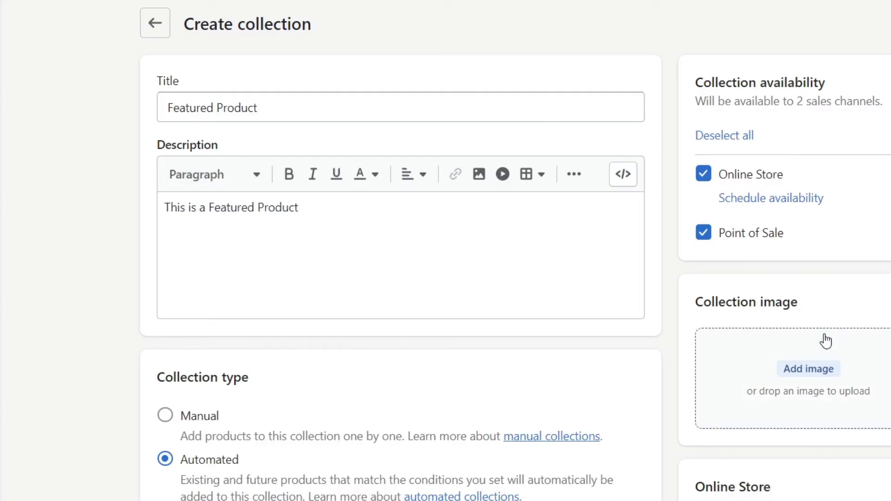
{"action": "left_click", "coordinate": [810, 371]}
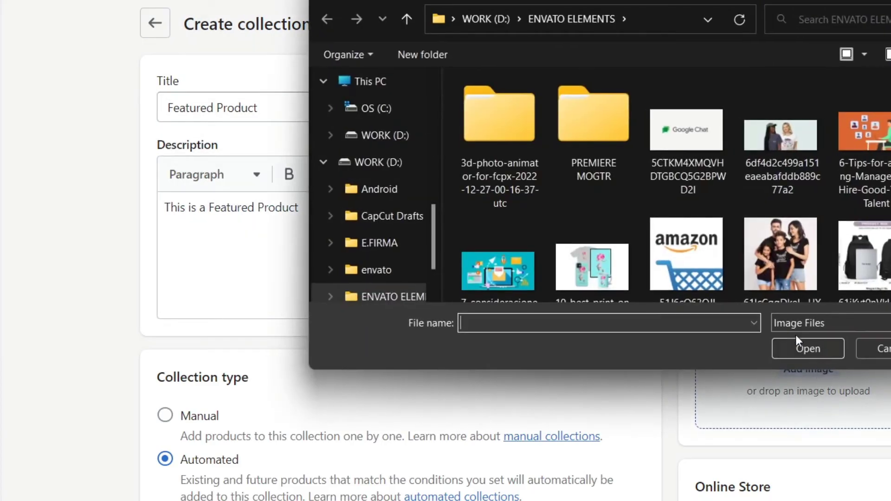
{"action": "double_click", "coordinate": [781, 134]}
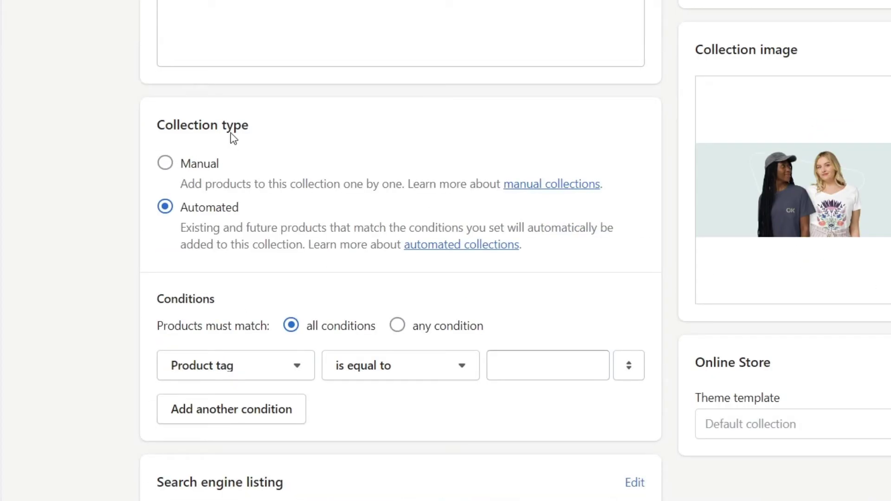
Make Featured Product a manual collection with the Silicone Grip Device product, then return to Collections.
{"action": "left_click", "coordinate": [201, 171]}
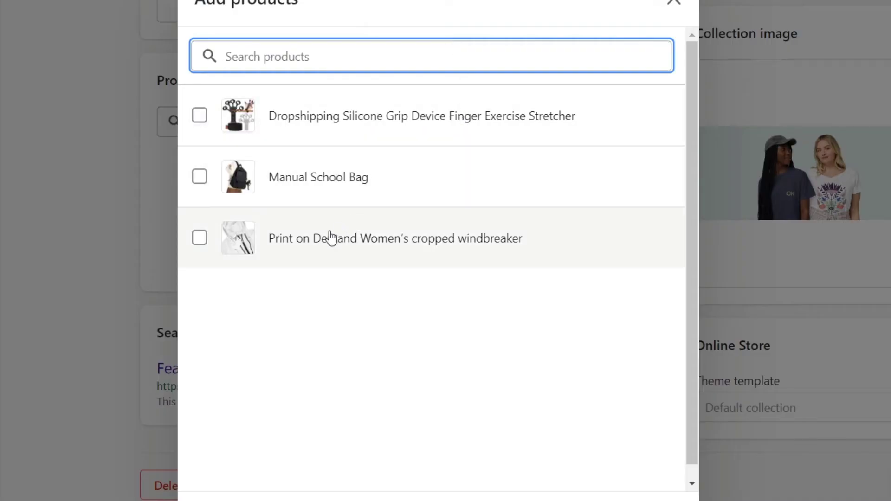
{"action": "left_click", "coordinate": [313, 126]}
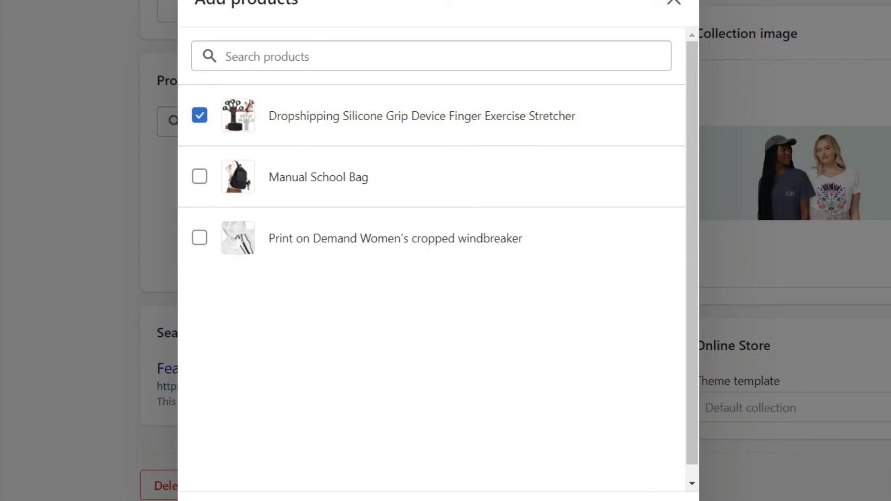
{"action": "left_click", "coordinate": [664, 498]}
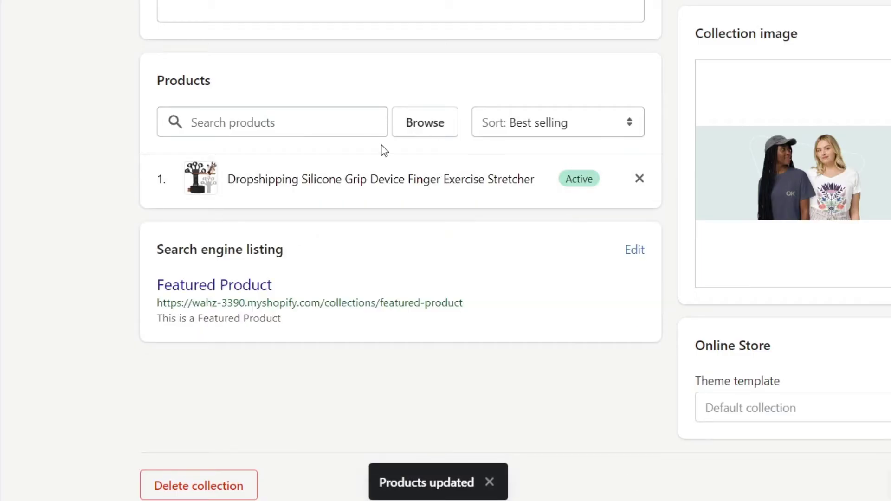
{"action": "scroll", "coordinate": [611, 298], "scroll_direction": "up", "scroll_amount": 8}
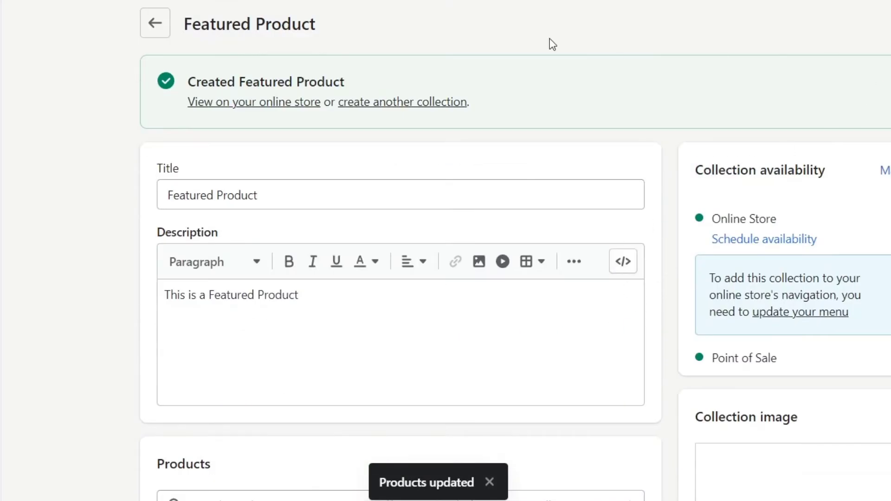
{"action": "left_click", "coordinate": [155, 22]}
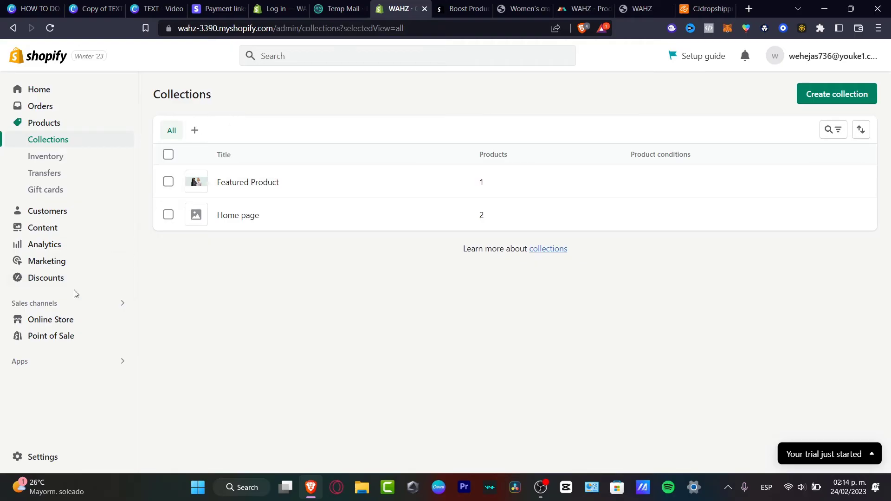
Add a new store page titled 'Featured Product' under Online Store > Pages and save it.
{"action": "left_click", "coordinate": [48, 321]}
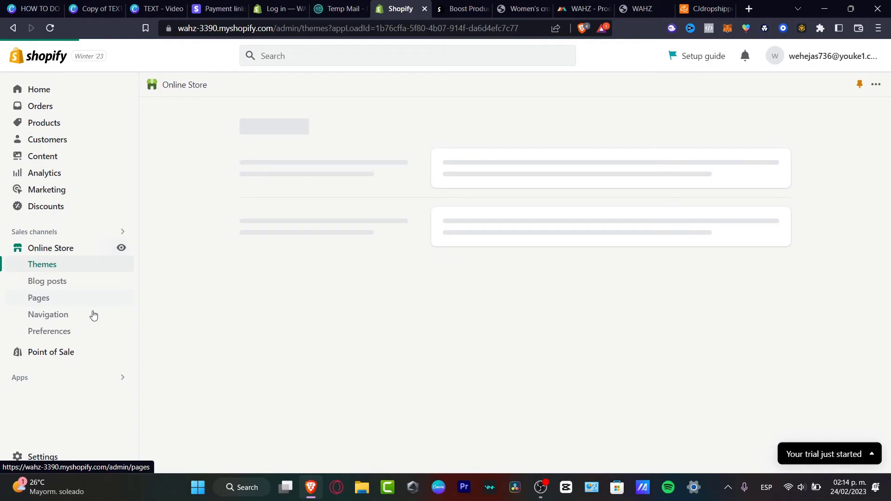
{"action": "left_click", "coordinate": [51, 303]}
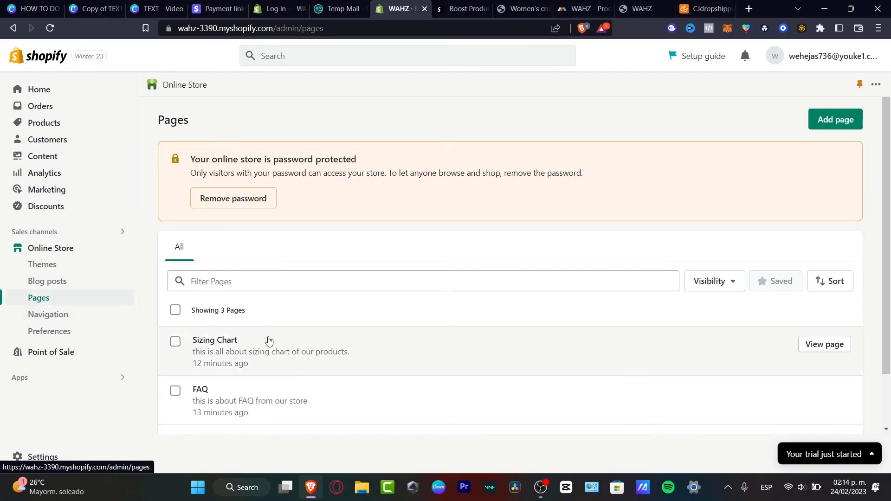
{"action": "left_click", "coordinate": [836, 120]}
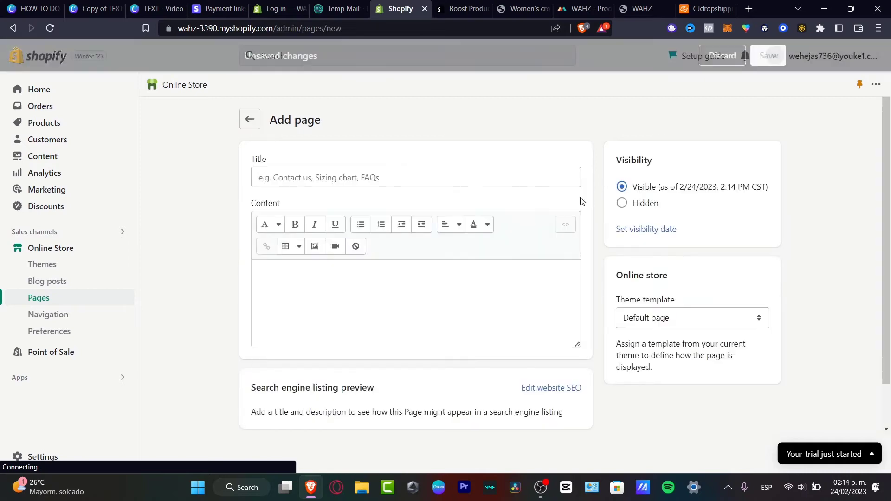
{"action": "left_click", "coordinate": [370, 181]}
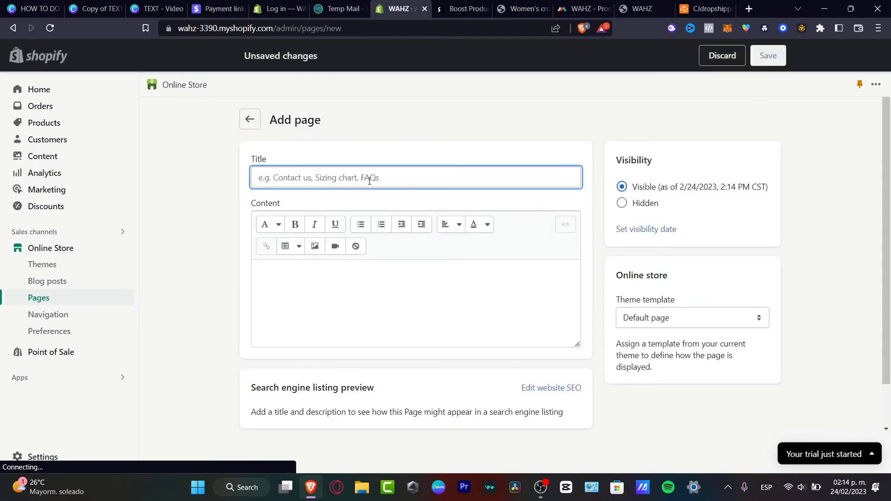
{"action": "type", "text": "Featured P"}
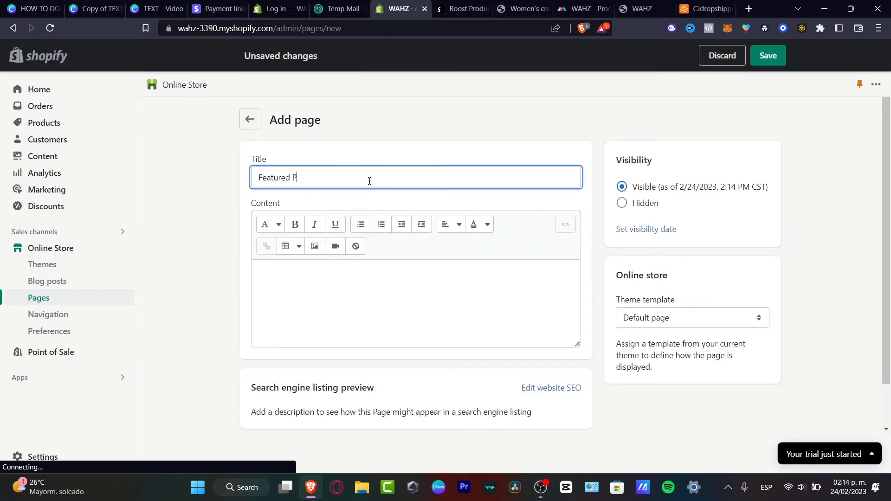
{"action": "type", "text": "roduct"}
{"action": "key", "text": "ctrl+s"}
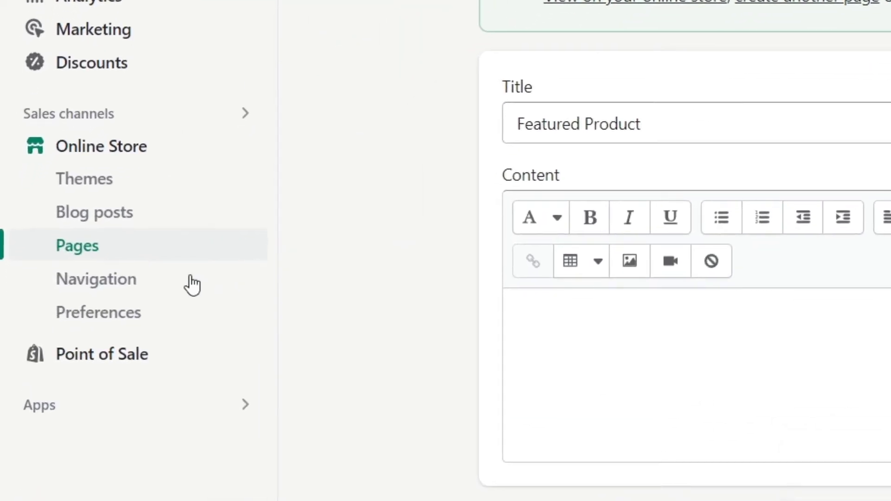
Add a 'Featured' Main menu item linking to the Featured Product page, save the menu, and go to Themes.
{"action": "left_click", "coordinate": [165, 285]}
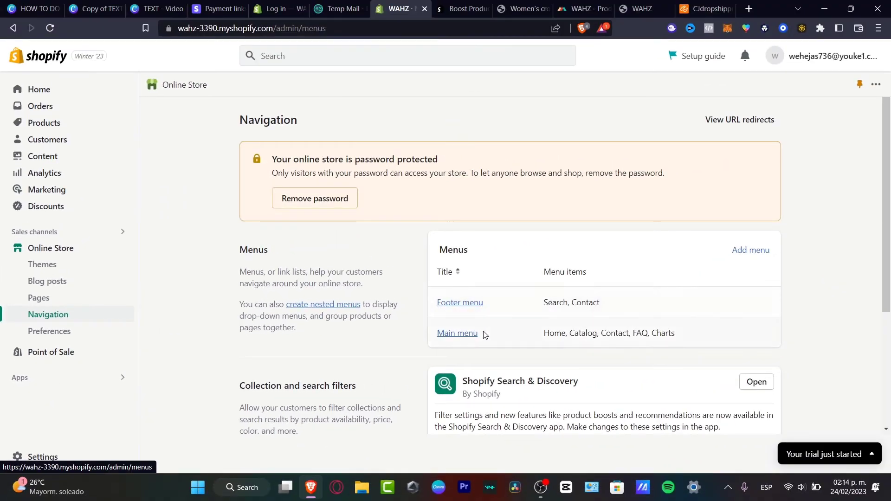
{"action": "left_click", "coordinate": [458, 334]}
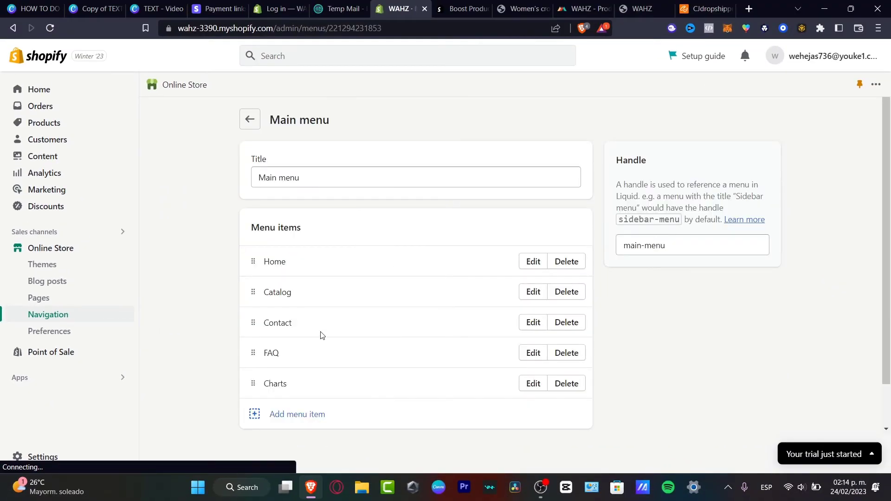
{"action": "left_click", "coordinate": [297, 414]}
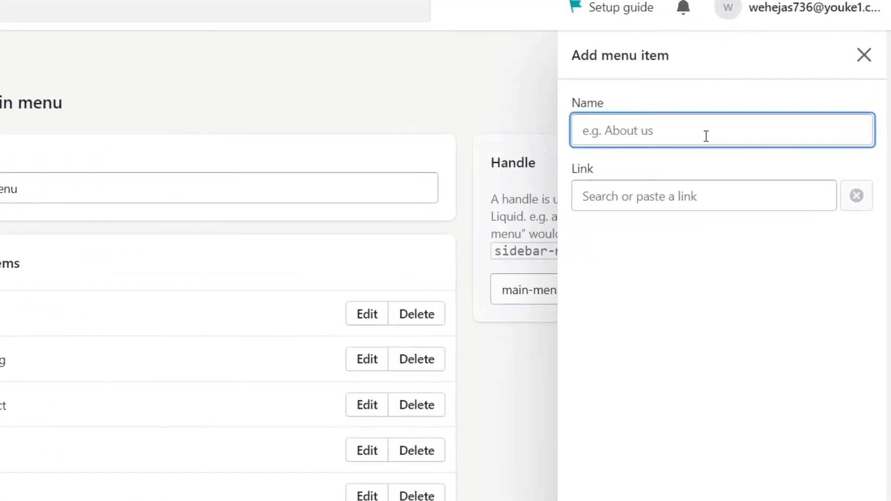
{"action": "type", "text": "Featured"}
{"action": "left_click", "coordinate": [691, 205]}
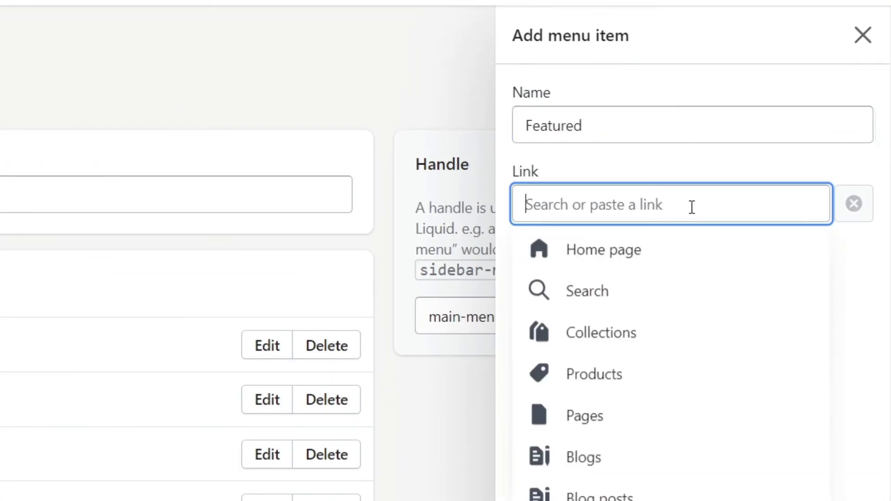
{"action": "left_click", "coordinate": [661, 415]}
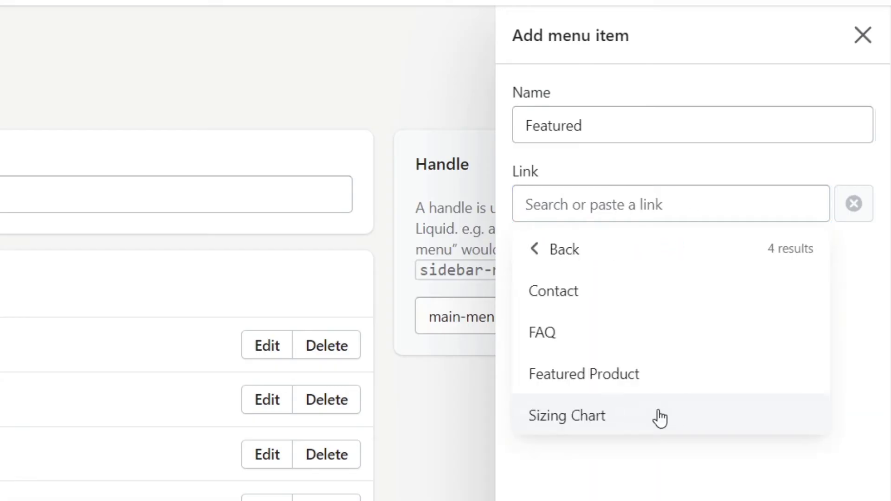
{"action": "left_click", "coordinate": [615, 378]}
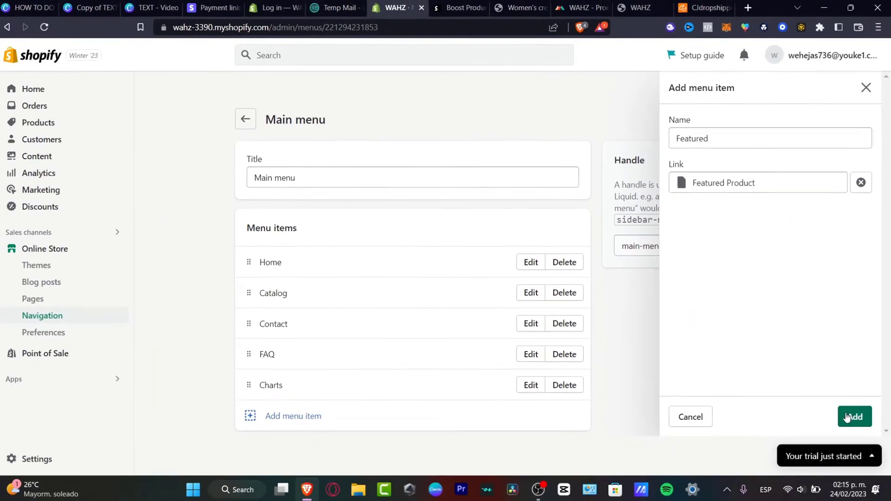
{"action": "left_click", "coordinate": [851, 414]}
{"action": "left_click", "coordinate": [834, 56]}
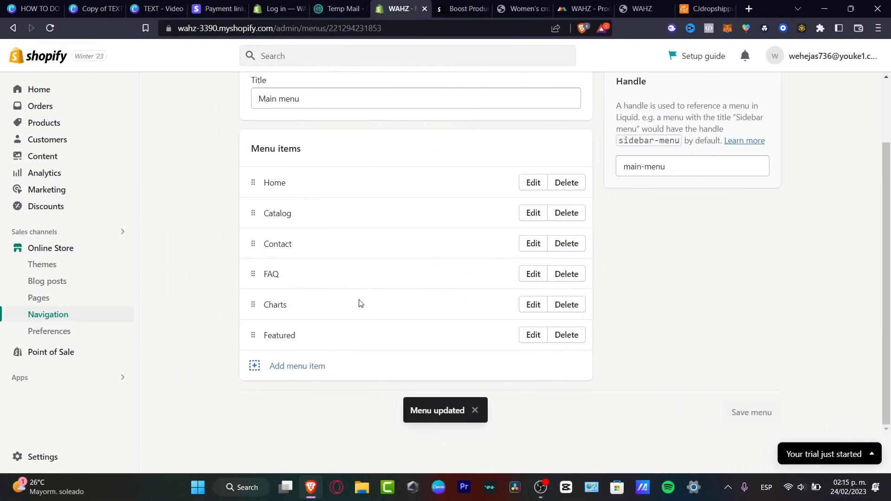
{"action": "left_click", "coordinate": [85, 249]}
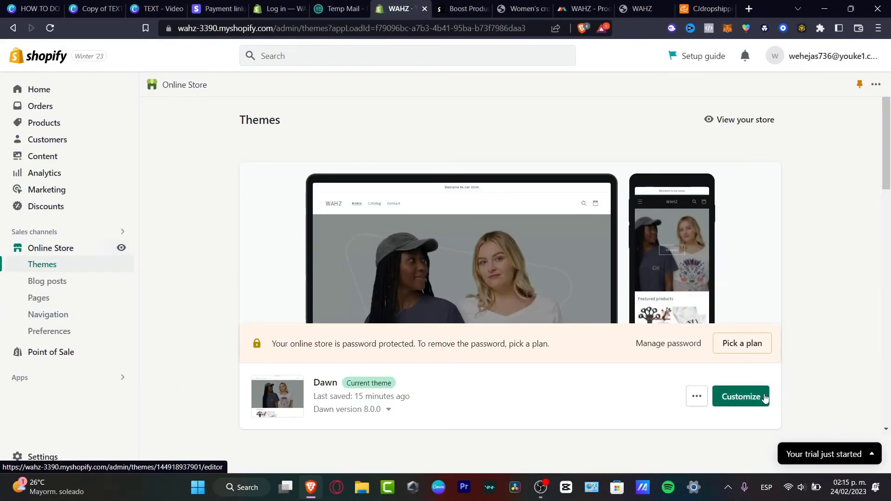
Customize the Dawn theme and load the Featured Product page through the header's Featured link.
{"action": "left_click", "coordinate": [761, 396]}
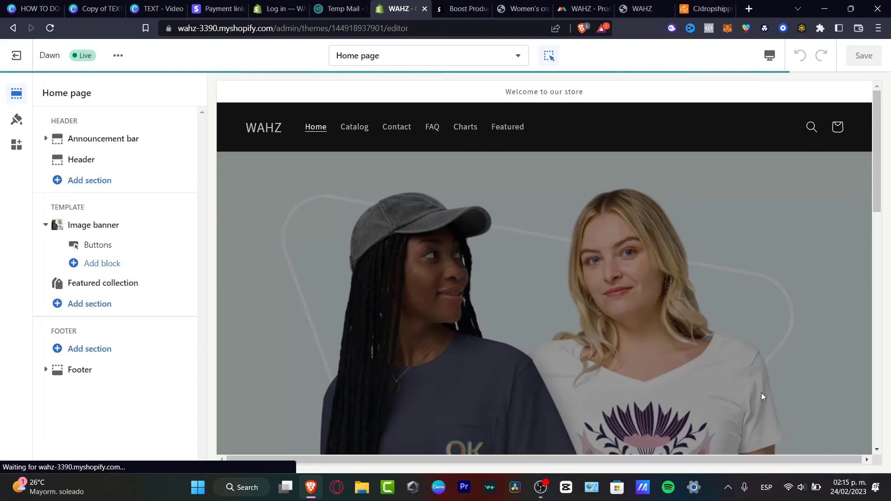
{"action": "left_click", "coordinate": [514, 133]}
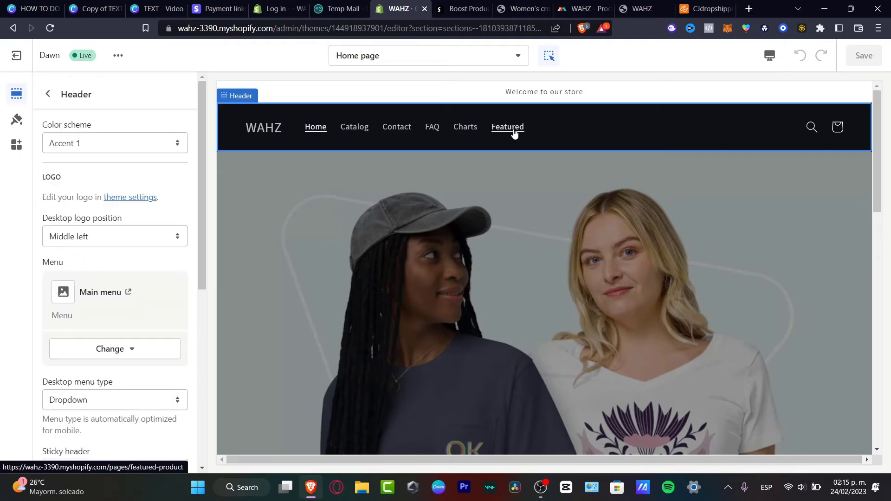
{"action": "left_click", "coordinate": [514, 133]}
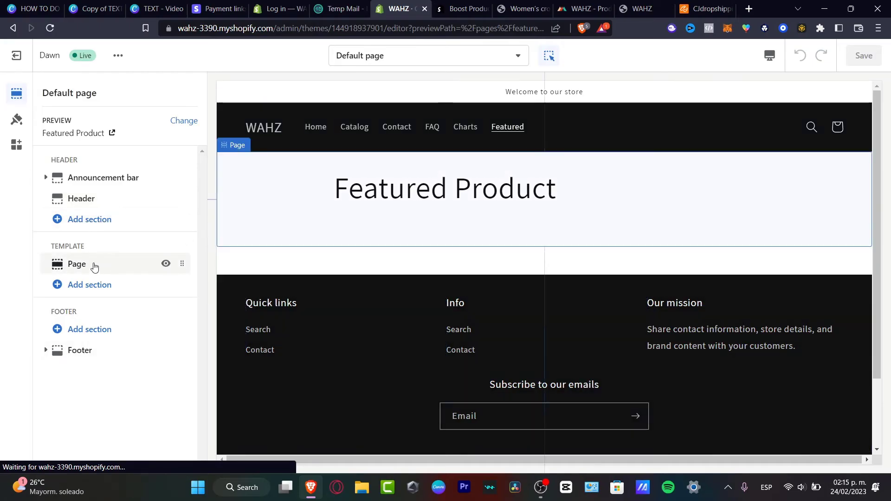
Add a Featured product section to the page template and open its settings.
{"action": "left_click", "coordinate": [113, 286]}
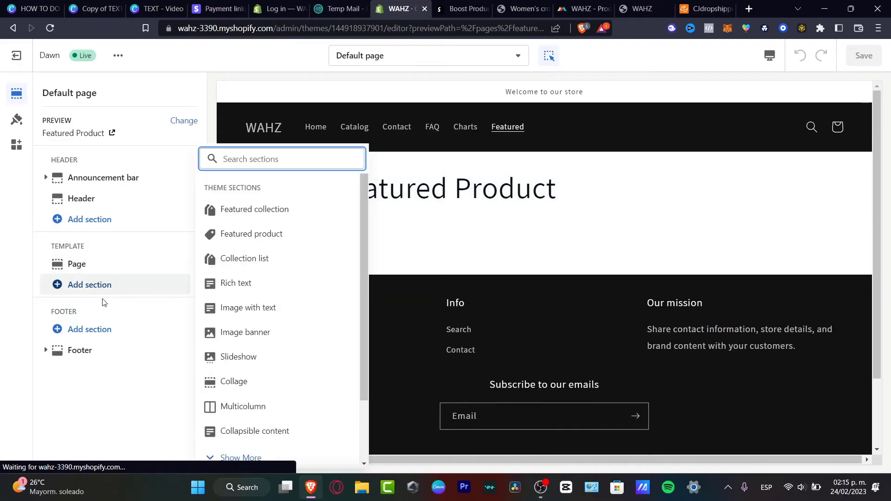
{"action": "left_click", "coordinate": [280, 240]}
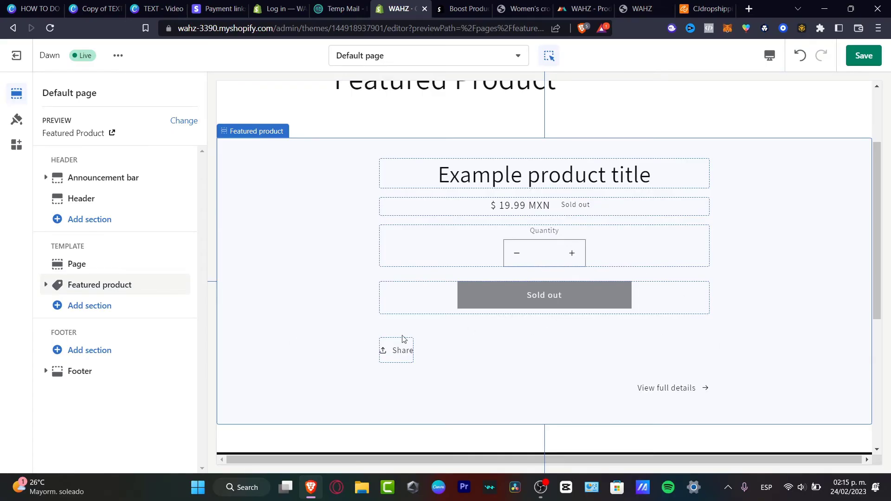
{"action": "scroll", "coordinate": [714, 369], "scroll_direction": "down", "scroll_amount": 4}
{"action": "scroll", "coordinate": [714, 369], "scroll_direction": "up", "scroll_amount": 6}
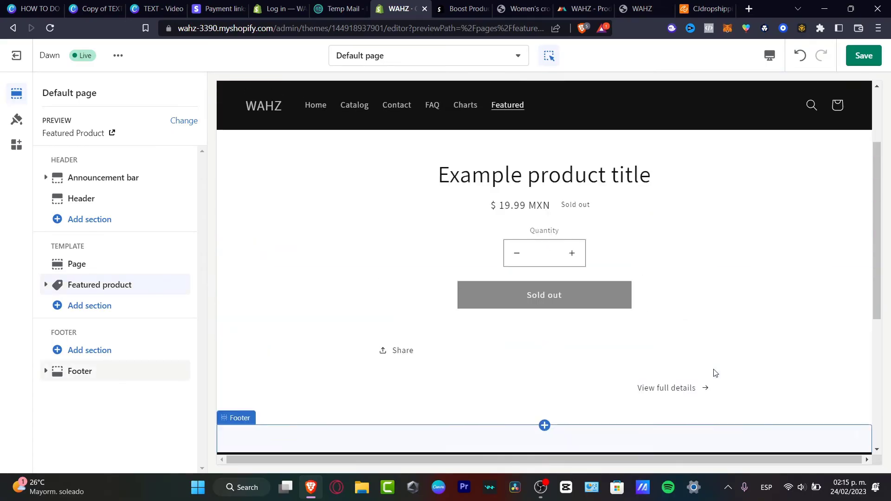
{"action": "left_click", "coordinate": [606, 303]}
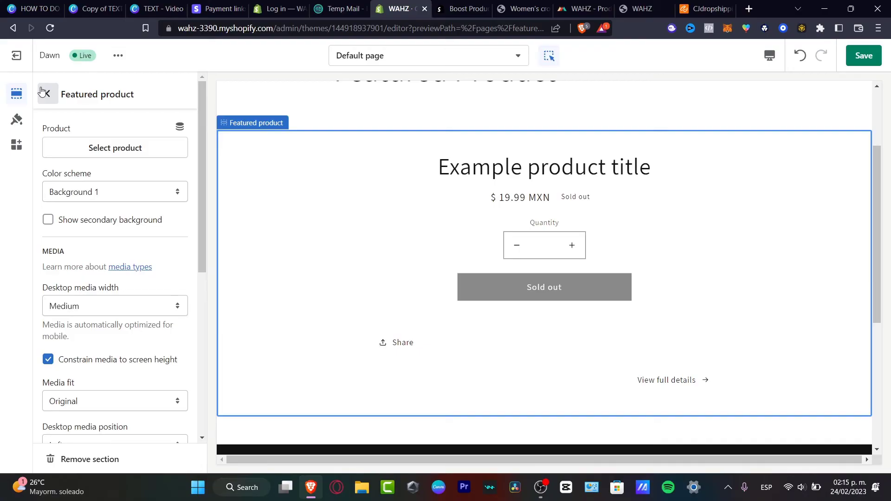
Feature the Dropshipping Silicone Grip product using the Accent 1 colour scheme with secondary background.
{"action": "left_click", "coordinate": [123, 152]}
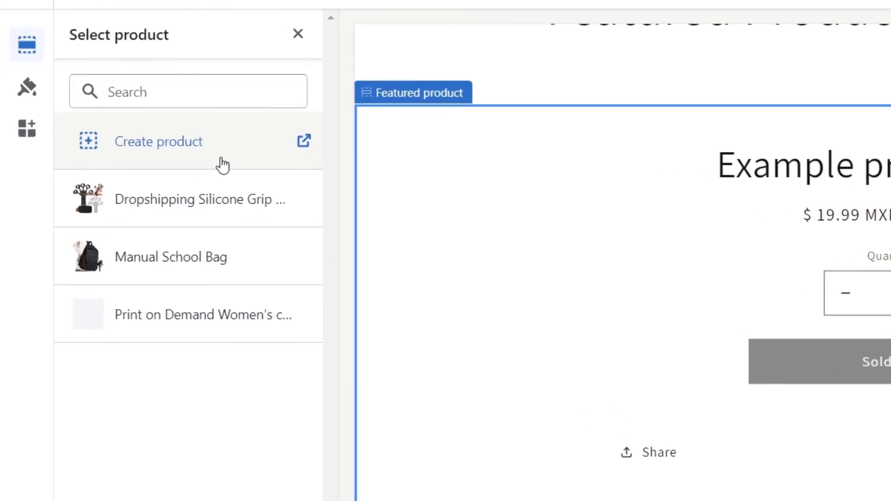
{"action": "left_click", "coordinate": [220, 219]}
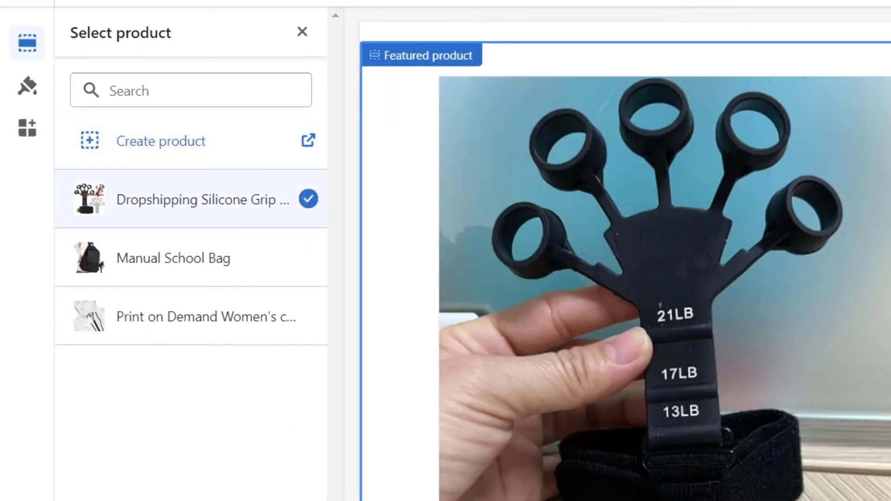
{"action": "left_click", "coordinate": [222, 327]}
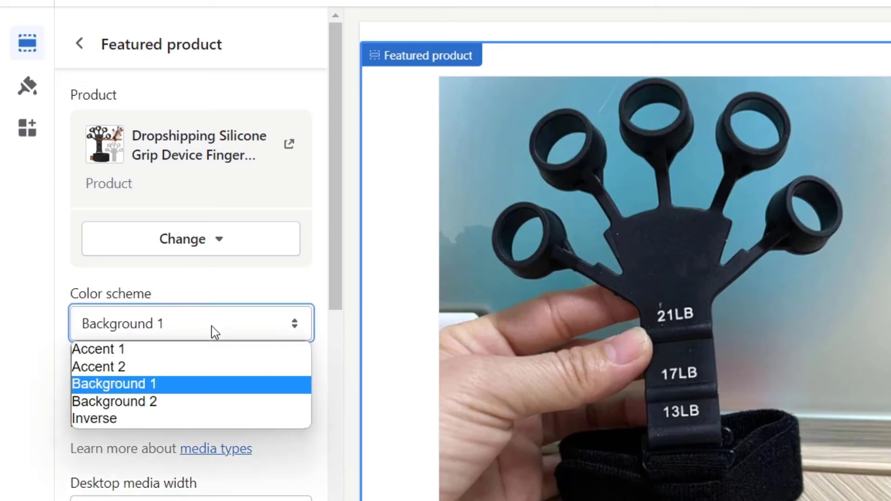
{"action": "left_click", "coordinate": [211, 354]}
{"action": "left_click", "coordinate": [213, 326]}
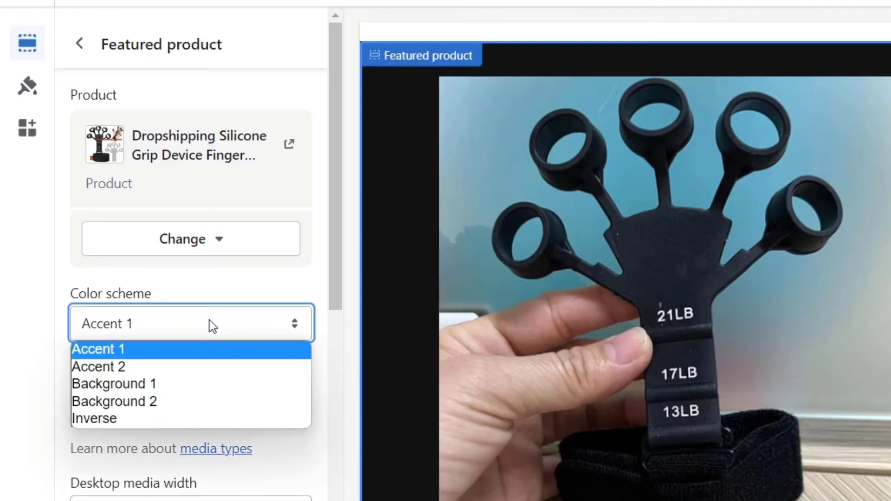
{"action": "left_click", "coordinate": [208, 332]}
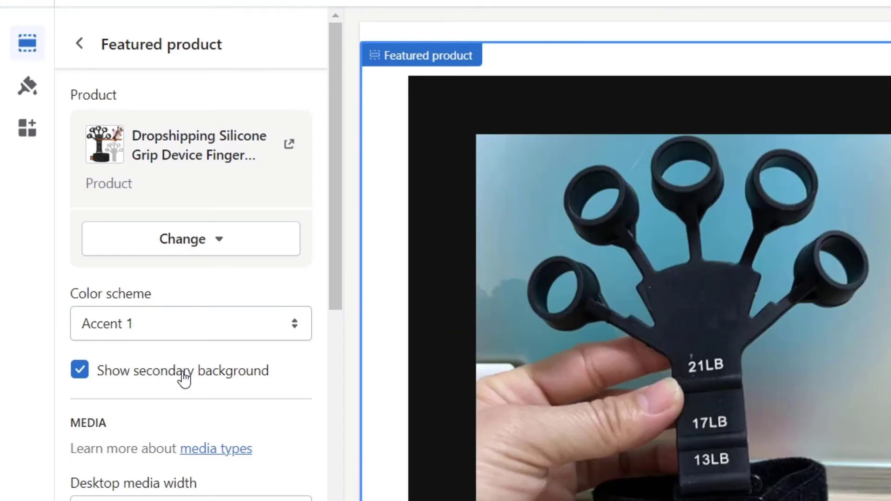
{"action": "scroll", "coordinate": [177, 390], "scroll_direction": "down", "scroll_amount": 6}
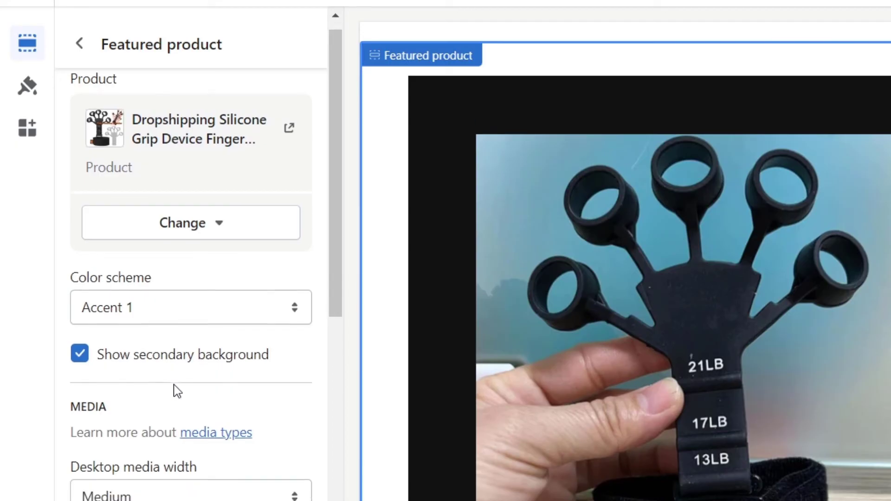
{"action": "scroll", "coordinate": [153, 329], "scroll_direction": "down", "scroll_amount": 7}
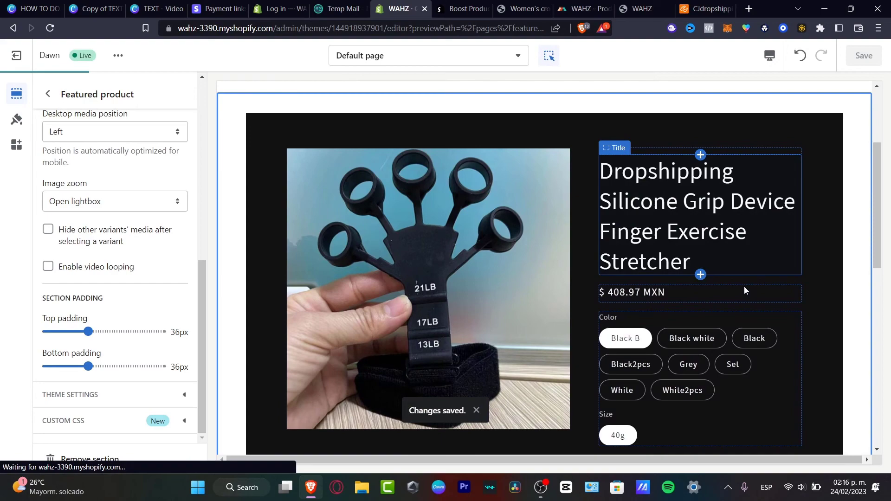
{"action": "scroll", "coordinate": [745, 287], "scroll_direction": "down", "scroll_amount": 4}
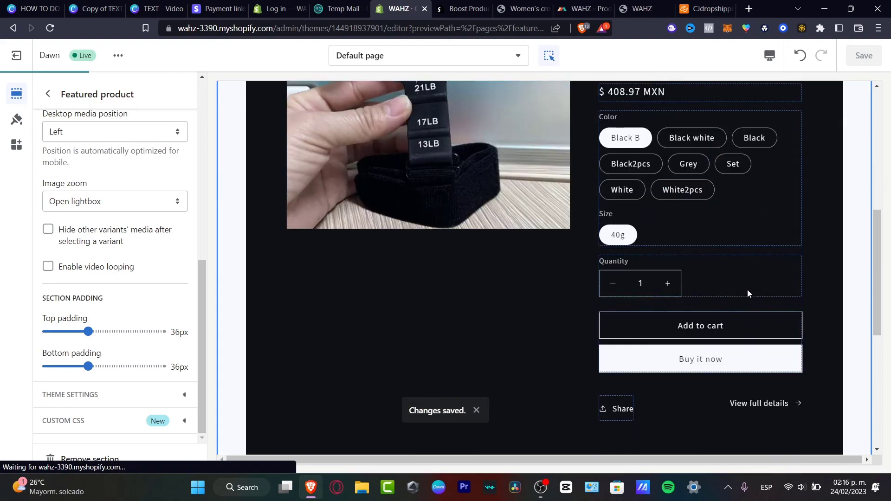
{"action": "scroll", "coordinate": [745, 257], "scroll_direction": "up", "scroll_amount": 4}
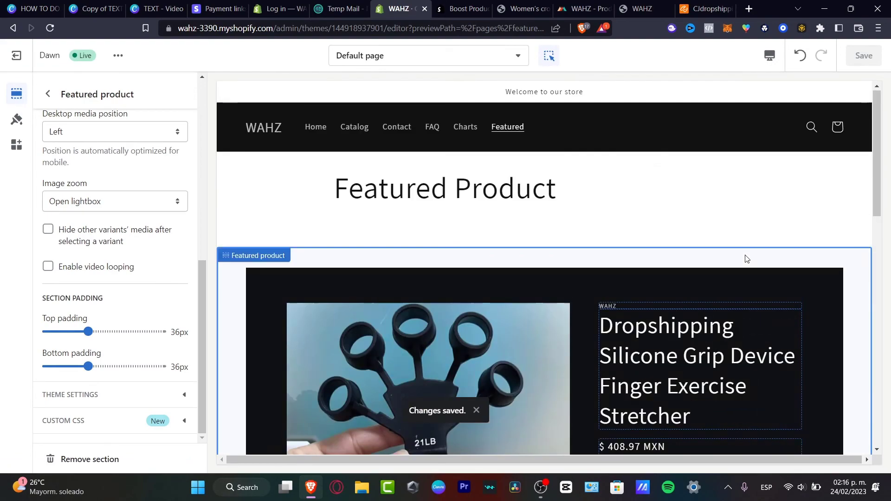
{"action": "scroll", "coordinate": [745, 259], "scroll_direction": "down", "scroll_amount": 10}
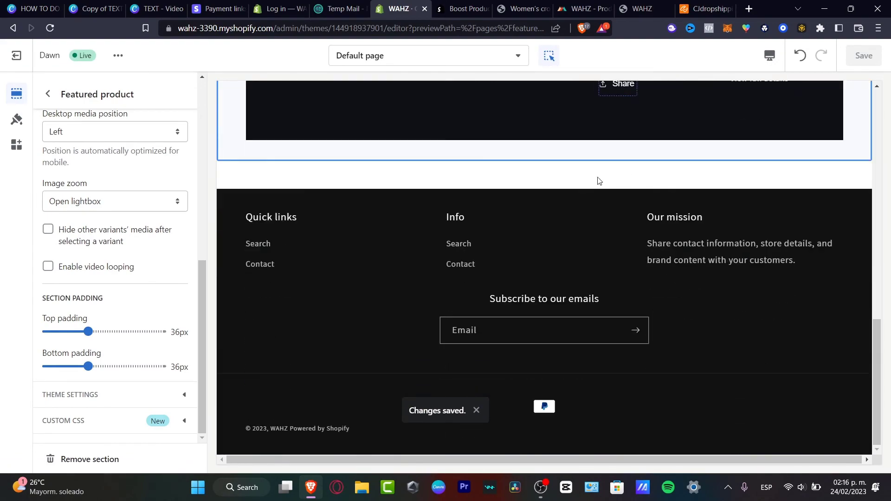
Add a Product rating block under the Featured product section.
{"action": "left_click", "coordinate": [41, 91]}
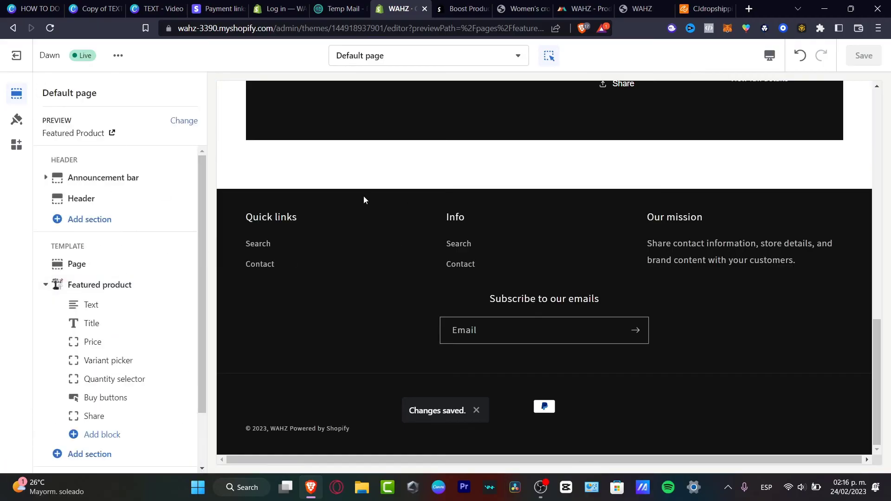
{"action": "scroll", "coordinate": [120, 276], "scroll_direction": "down", "scroll_amount": 2}
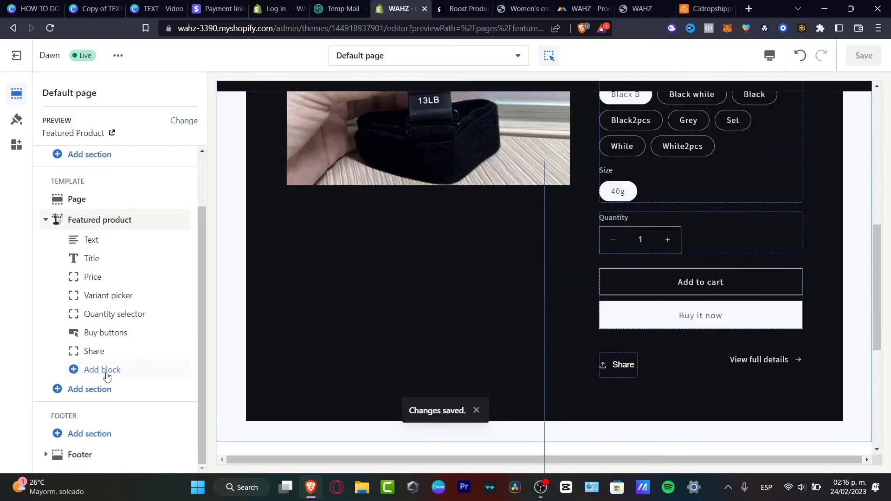
{"action": "left_click", "coordinate": [104, 370]}
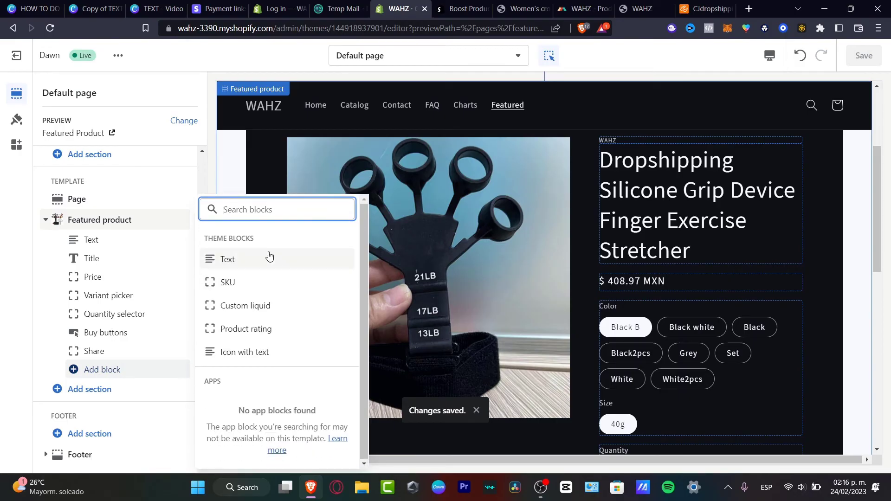
{"action": "left_click", "coordinate": [290, 338]}
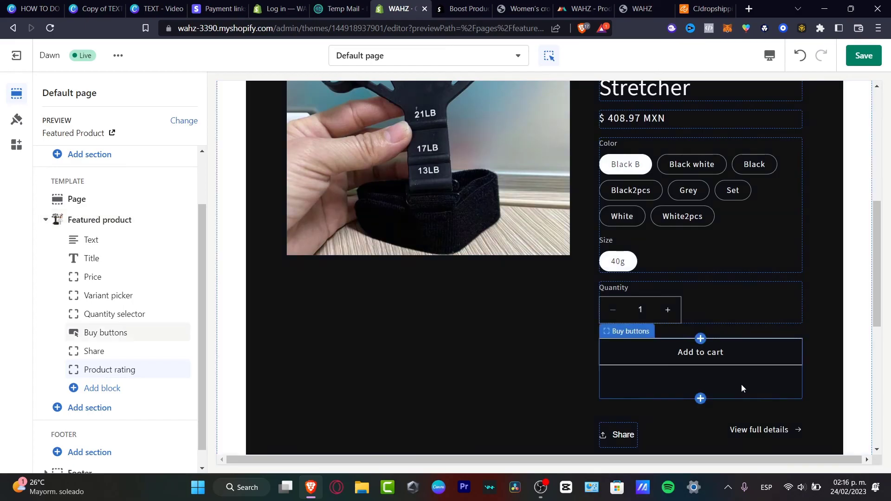
{"action": "scroll", "coordinate": [742, 384], "scroll_direction": "down", "scroll_amount": 4}
{"action": "scroll", "coordinate": [145, 360], "scroll_direction": "down", "scroll_amount": 1}
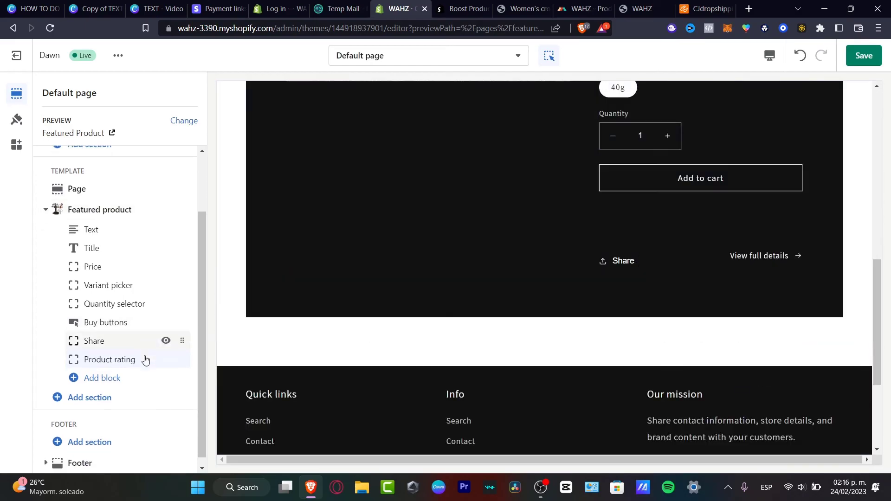
Add an Image banner section and drag it above the Featured product section.
{"action": "left_click", "coordinate": [98, 390]}
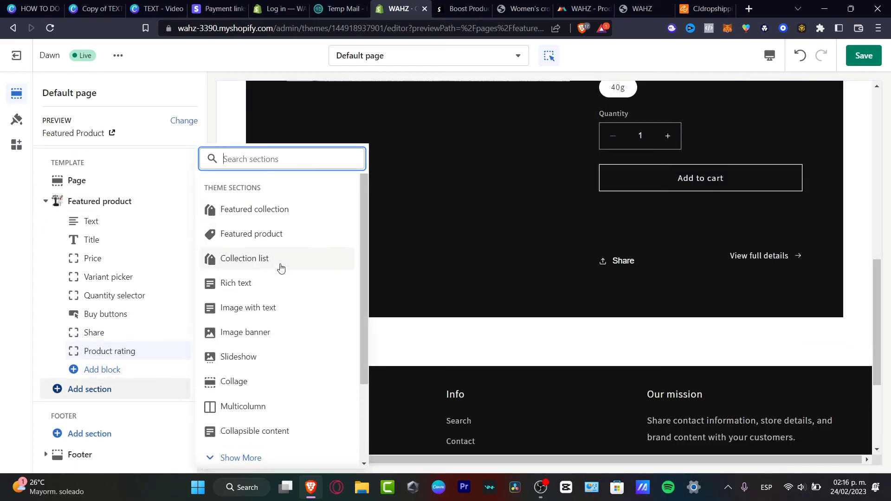
{"action": "left_click", "coordinate": [254, 334]}
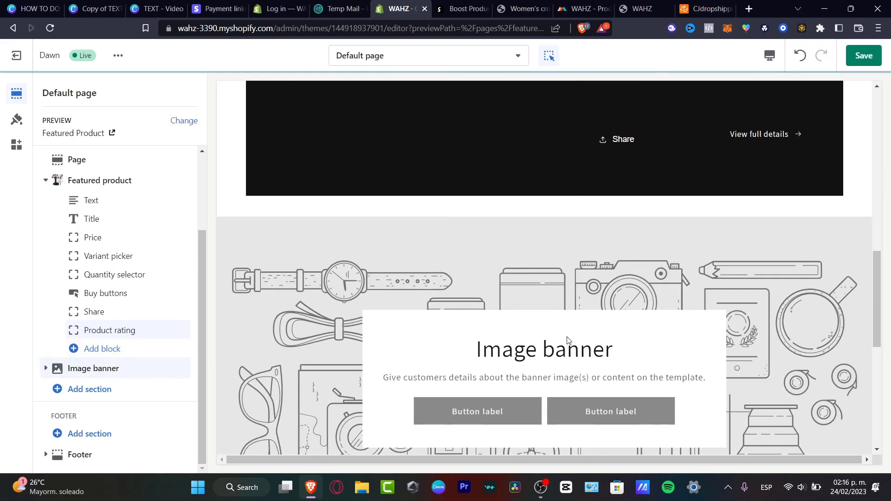
{"action": "scroll", "coordinate": [572, 342], "scroll_direction": "up", "scroll_amount": 3}
{"action": "scroll", "coordinate": [572, 343], "scroll_direction": "down", "scroll_amount": 10}
{"action": "scroll", "coordinate": [572, 342], "scroll_direction": "up", "scroll_amount": 14}
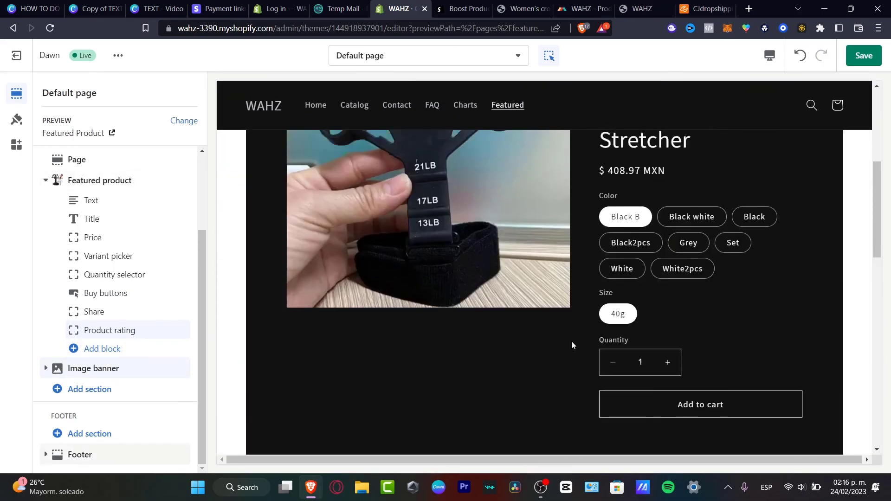
{"action": "scroll", "coordinate": [572, 345], "scroll_direction": "down", "scroll_amount": 1}
{"action": "scroll", "coordinate": [572, 343], "scroll_direction": "down", "scroll_amount": 7}
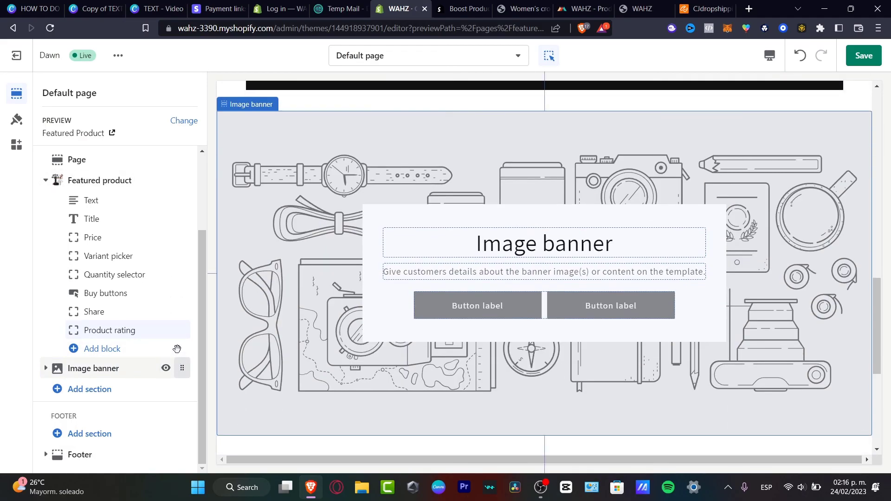
{"action": "left_click_drag", "start_coordinate": [177, 349], "coordinate": [128, 289]}
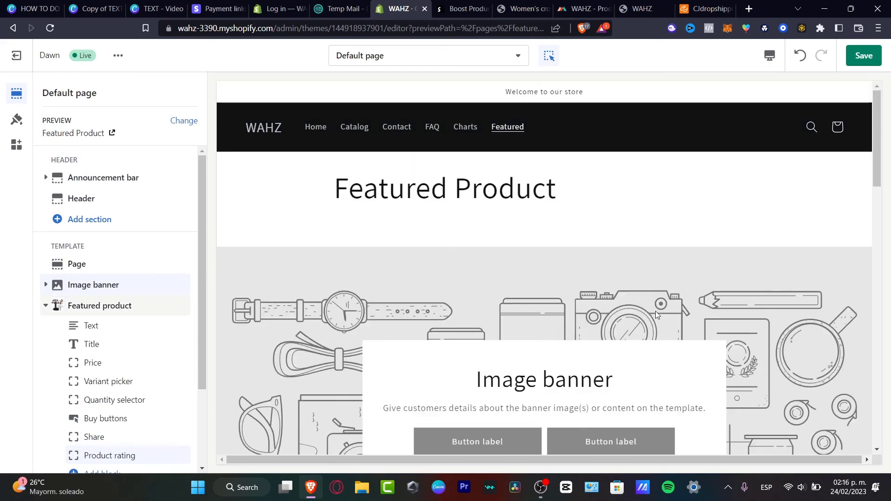
{"action": "scroll", "coordinate": [655, 311], "scroll_direction": "down", "scroll_amount": 4}
Set the Image banner's first image to the two-women t-shirt photo and save.
{"action": "left_click", "coordinate": [642, 301]}
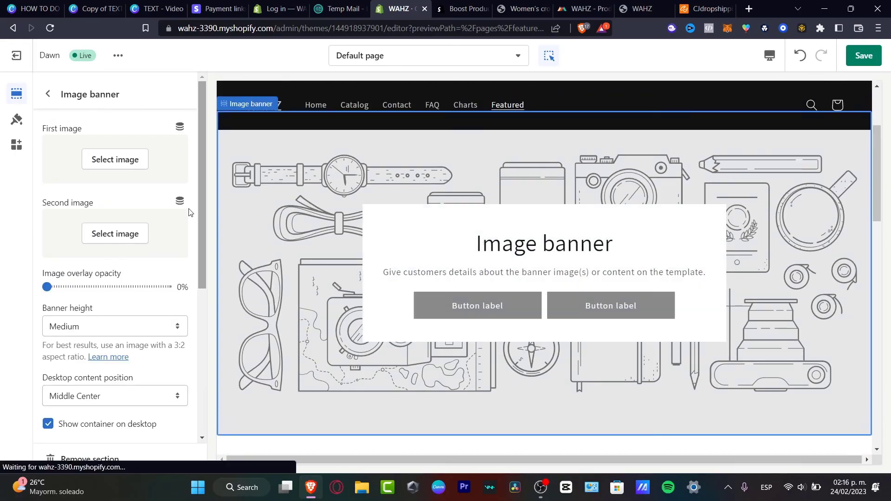
{"action": "left_click", "coordinate": [114, 163]}
{"action": "left_click", "coordinate": [142, 209]}
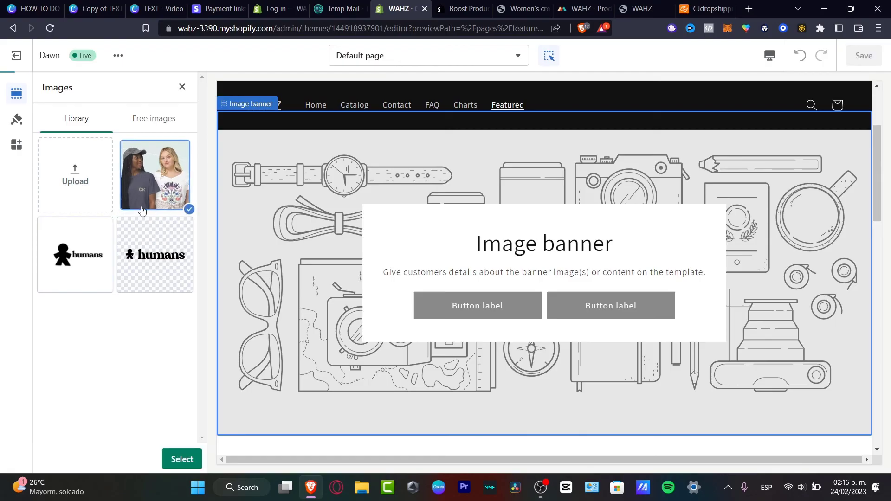
{"action": "left_click", "coordinate": [181, 459]}
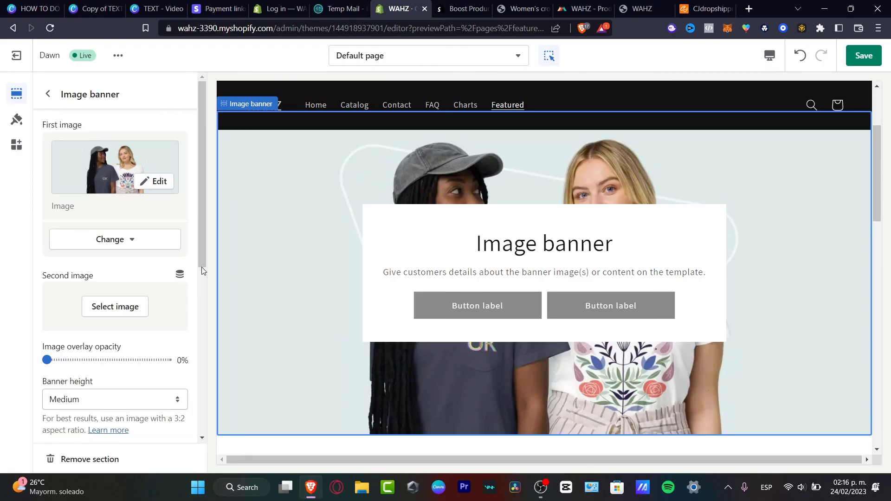
{"action": "left_click", "coordinate": [861, 60]}
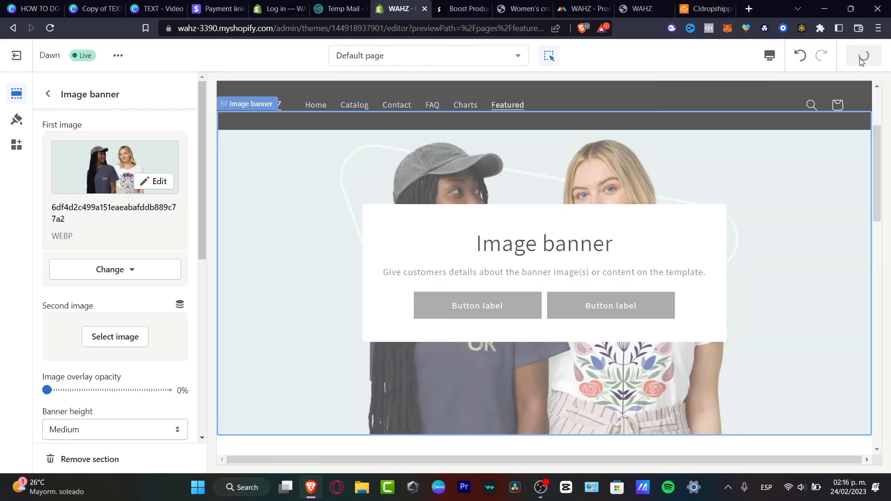
{"action": "scroll", "coordinate": [785, 275], "scroll_direction": "down", "scroll_amount": 7}
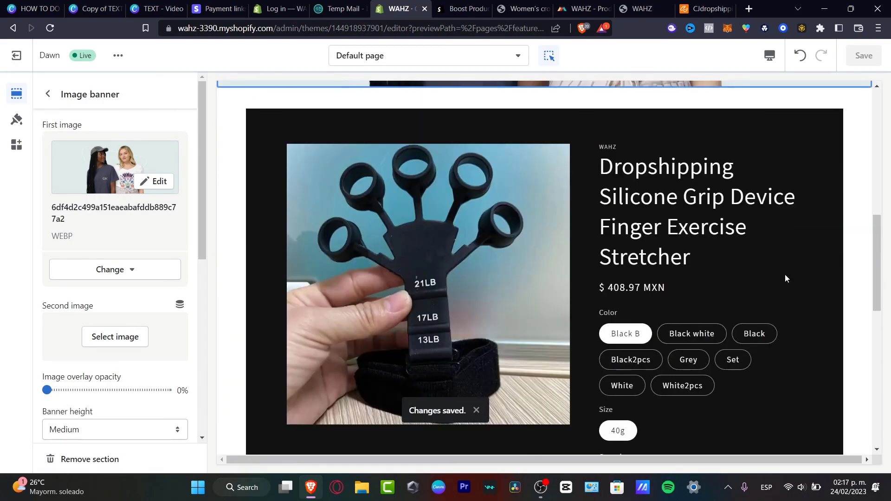
{"action": "scroll", "coordinate": [808, 308], "scroll_direction": "down", "scroll_amount": 5}
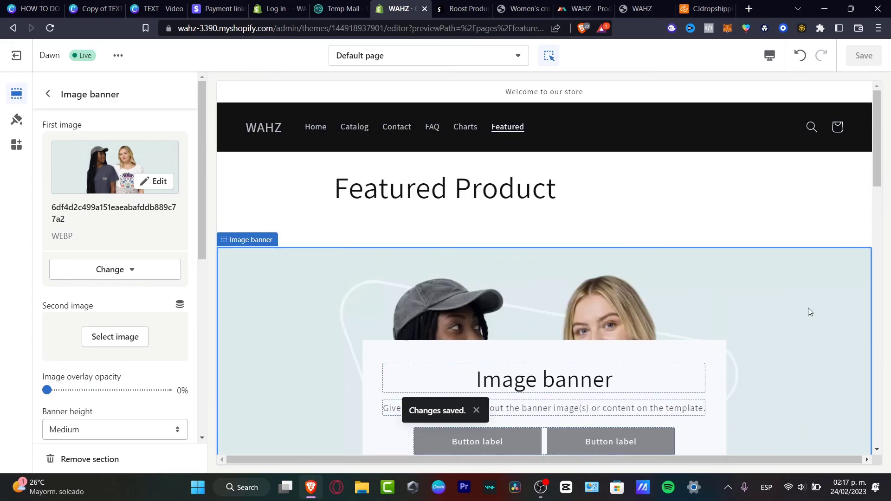
{"action": "scroll", "coordinate": [557, 158], "scroll_direction": "up", "scroll_amount": 4}
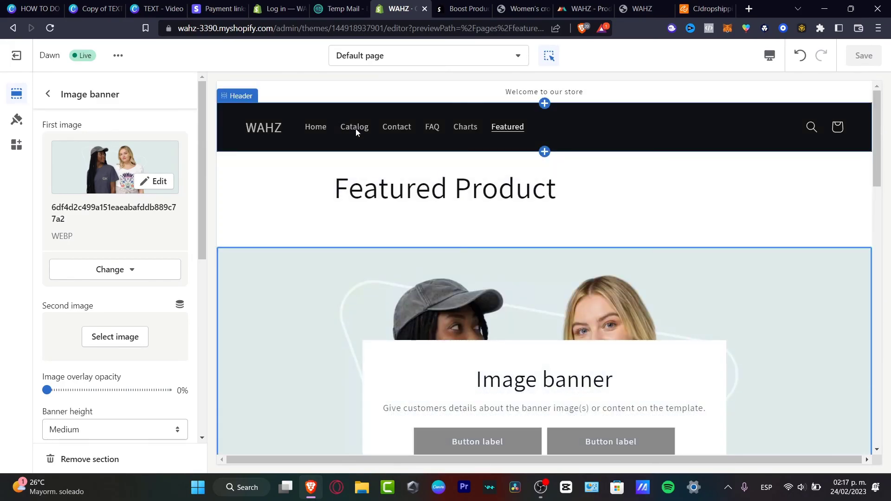